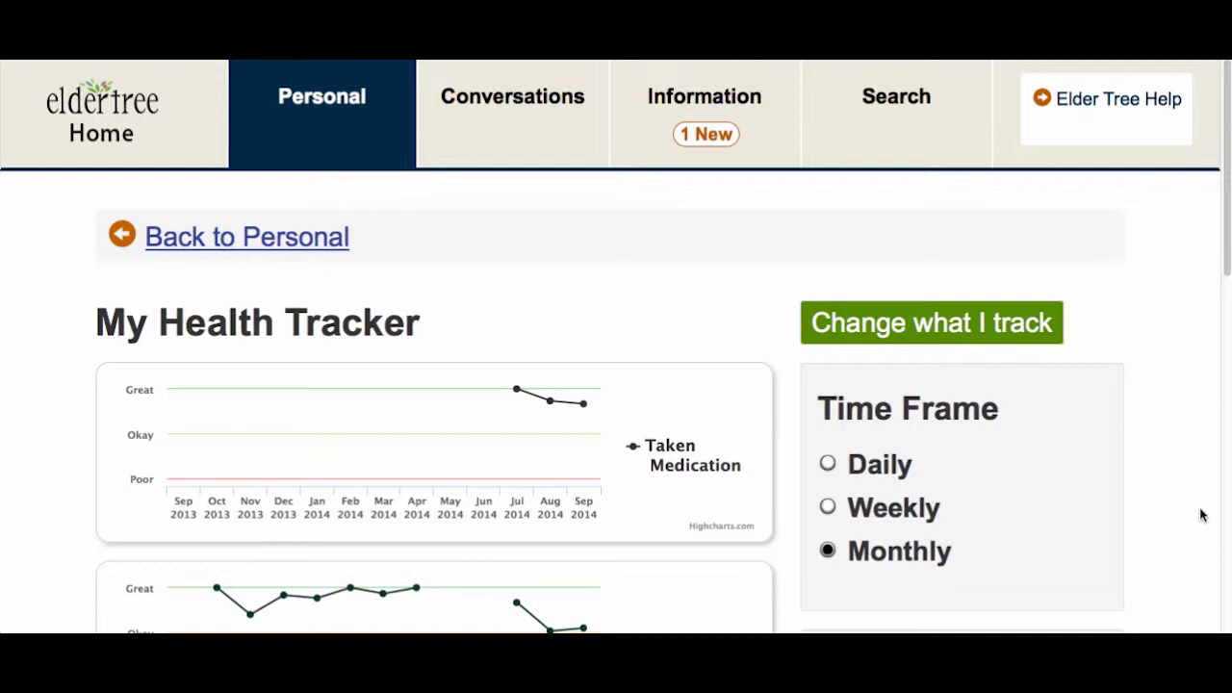
Scroll down the Health Tracker page and switch the charts to the Daily time frame.
scroll(1228, 212, down, 1)
scroll(1227, 212, down, 3)
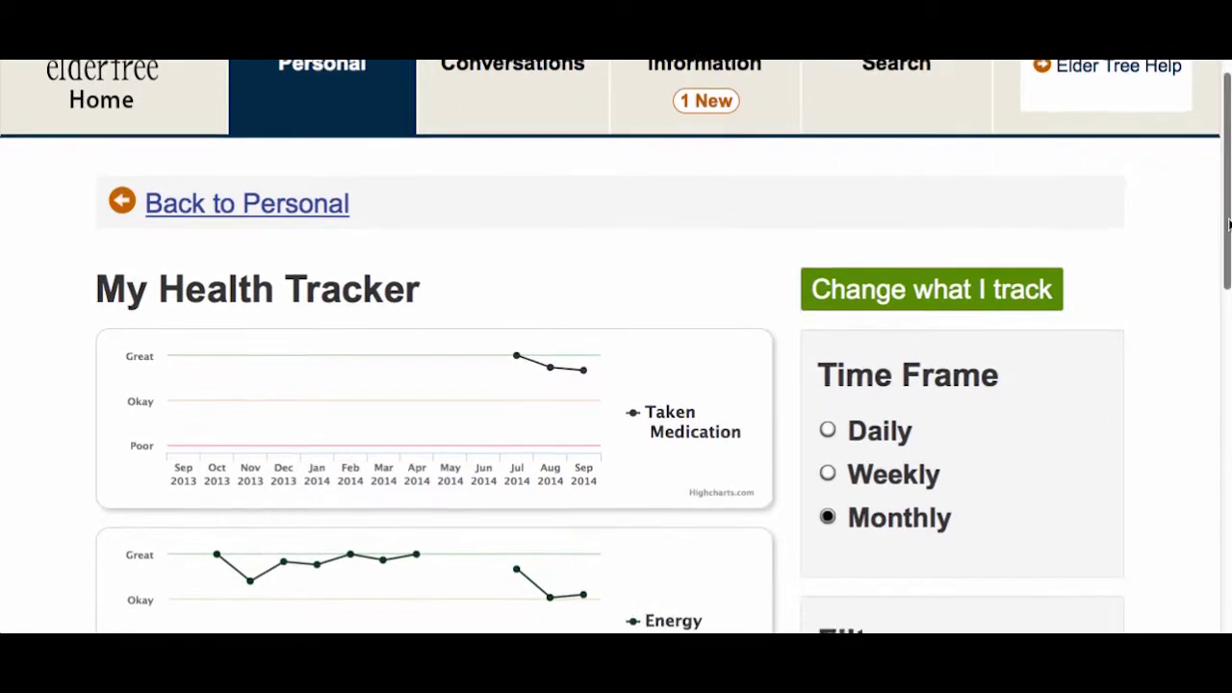
scroll(616, 346, down, 3)
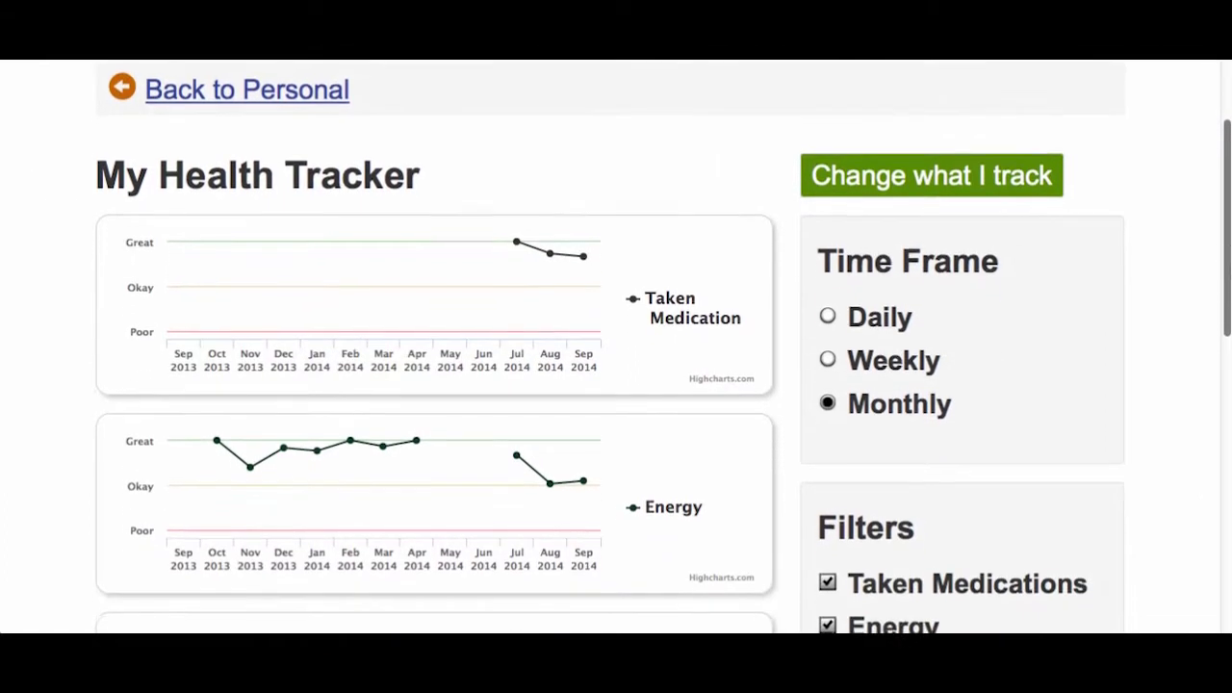
scroll(616, 346, down, 3)
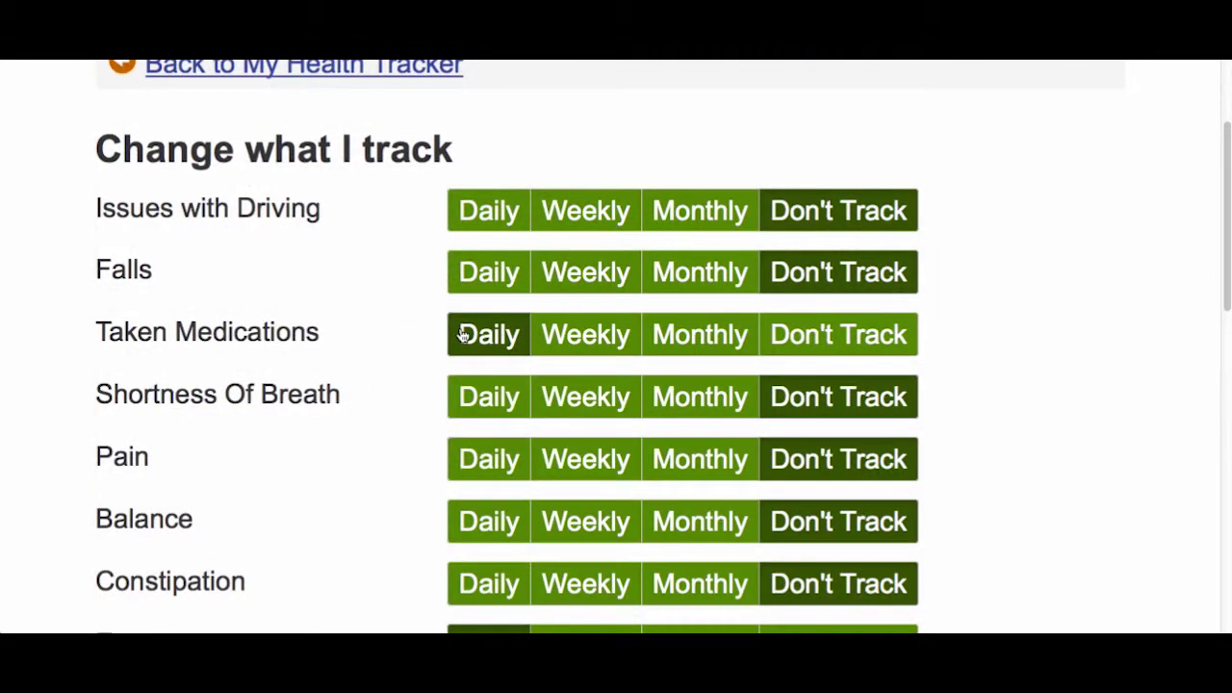
click(488, 277)
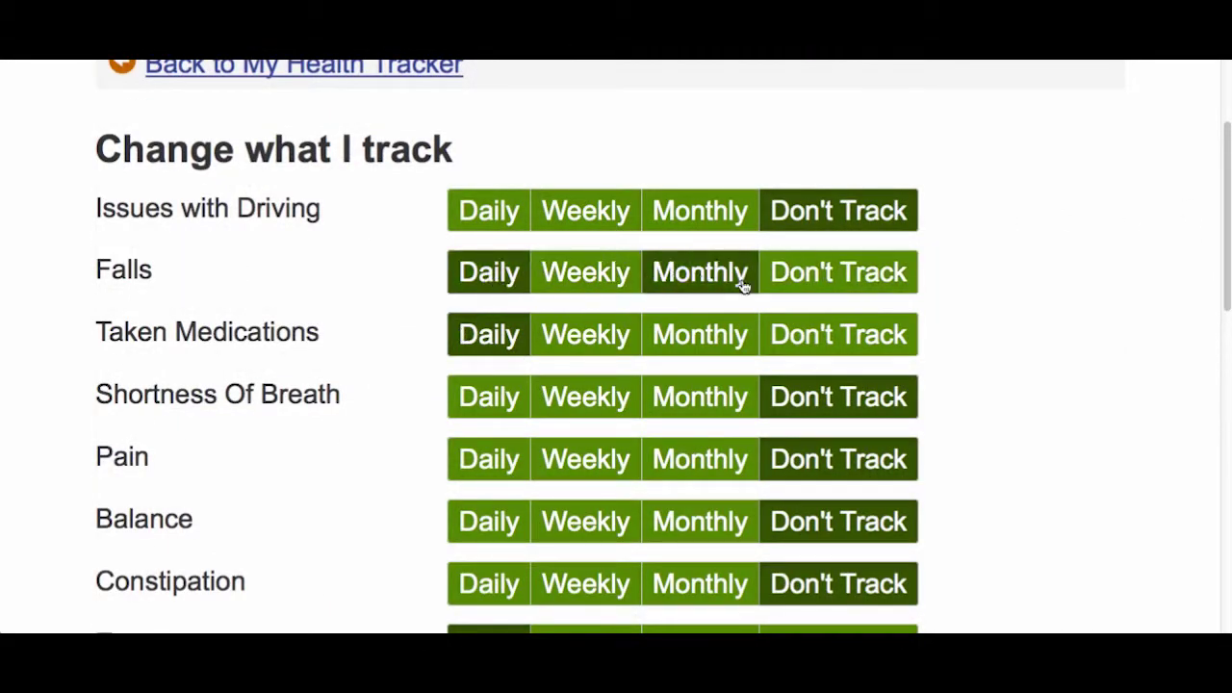
click(853, 336)
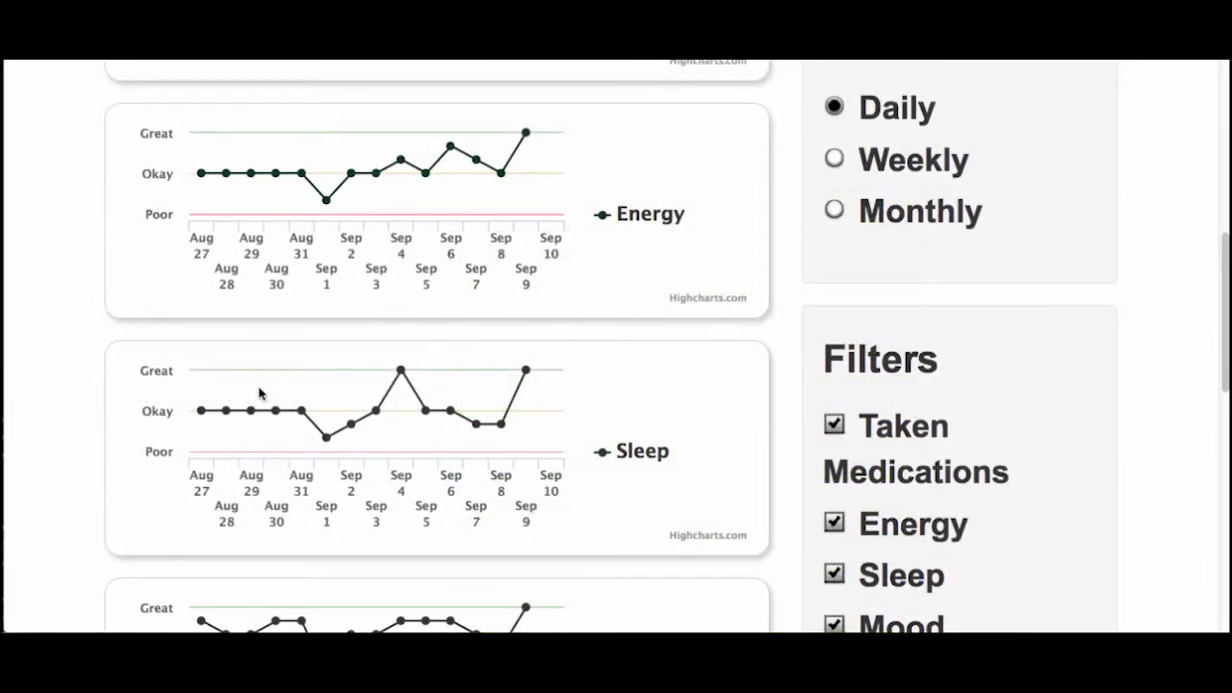
Read individual Sleep and Mood values for early September on the daily charts.
mouse_move(375, 414)
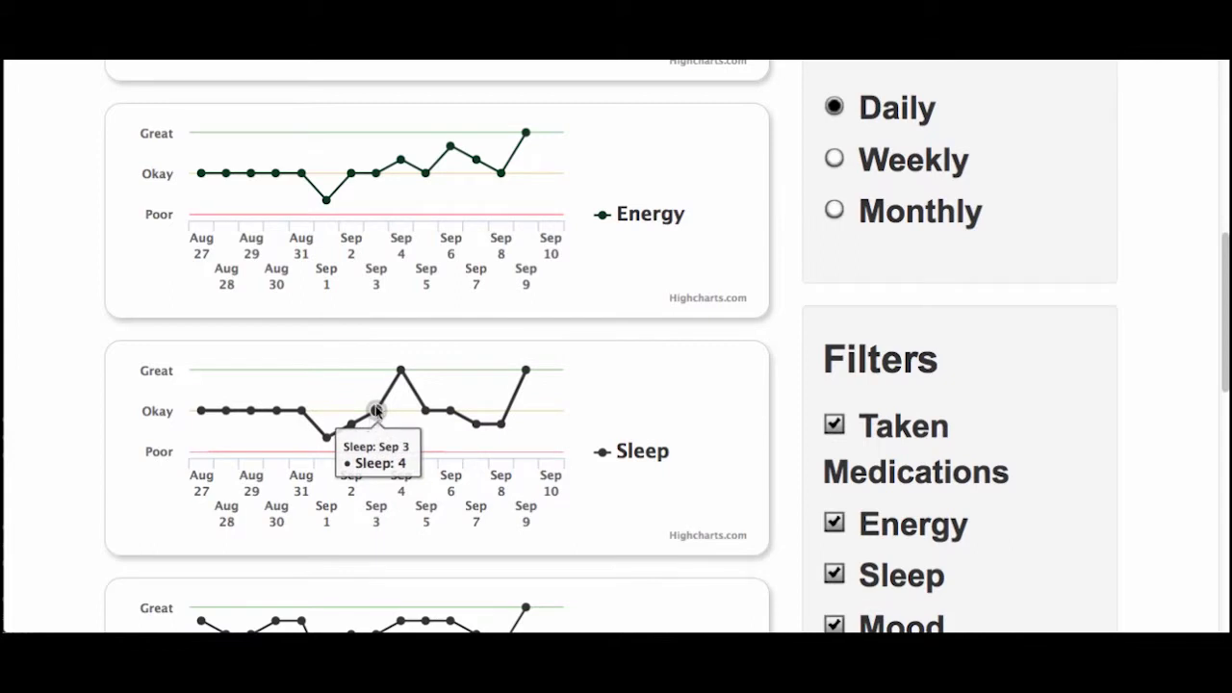
mouse_move(472, 420)
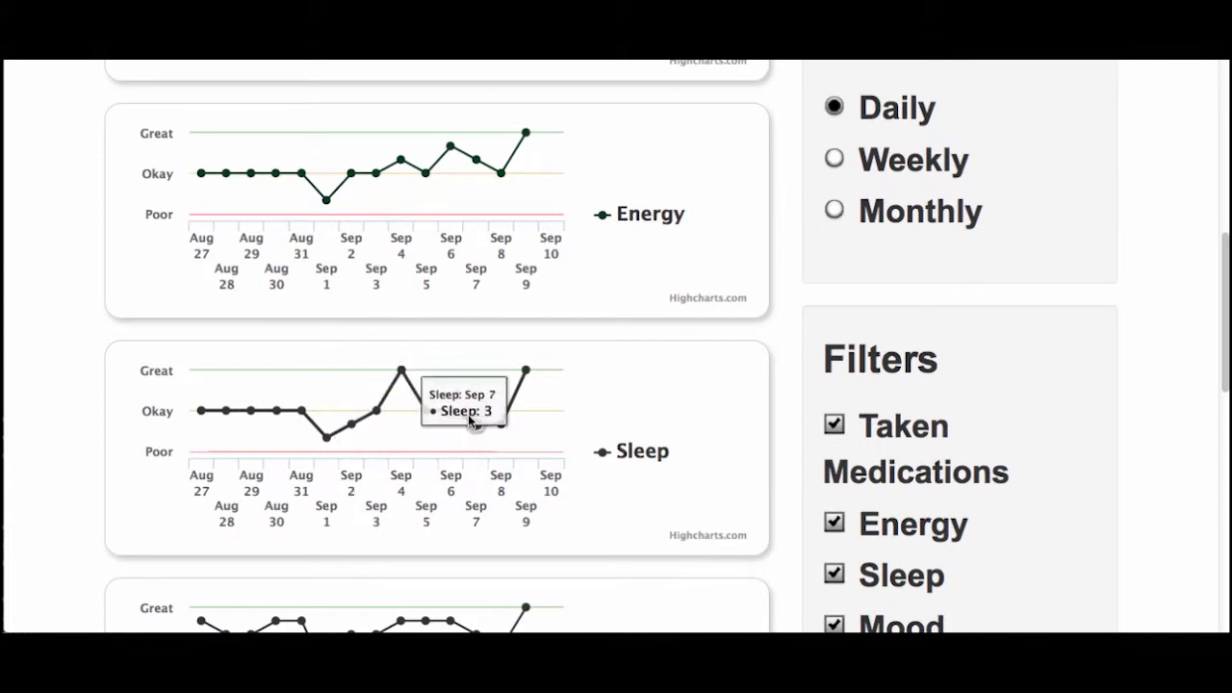
scroll(791, 437, down, 2)
scroll(793, 439, down, 3)
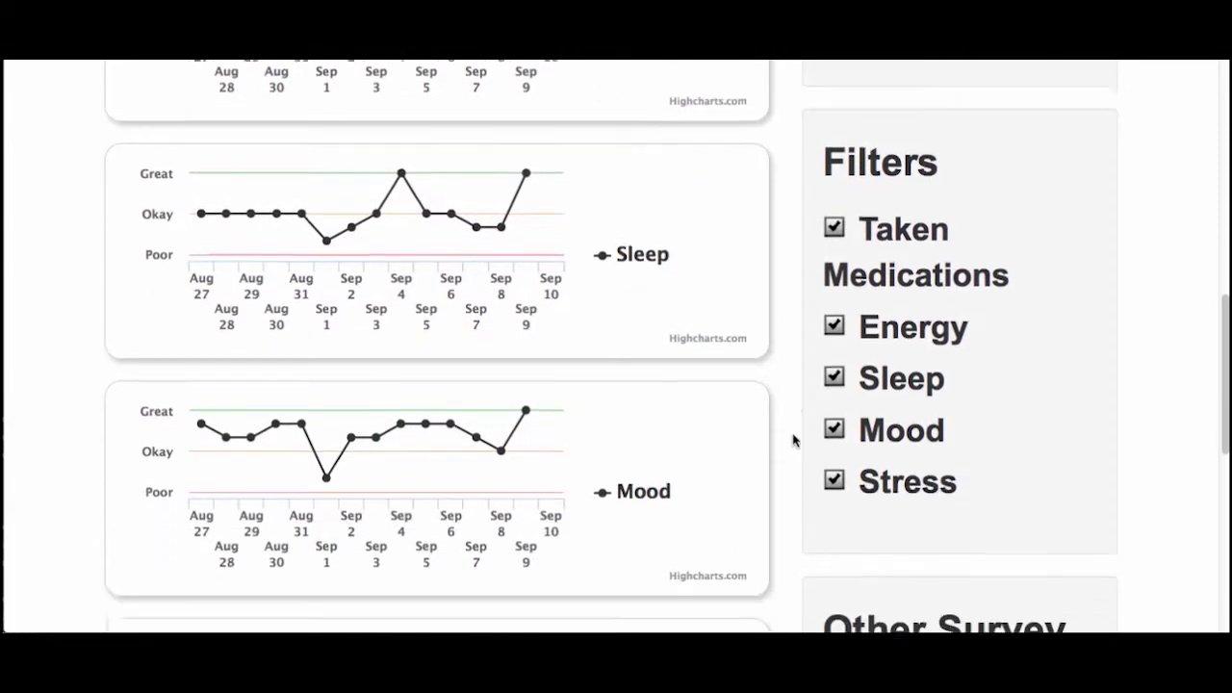
mouse_move(325, 449)
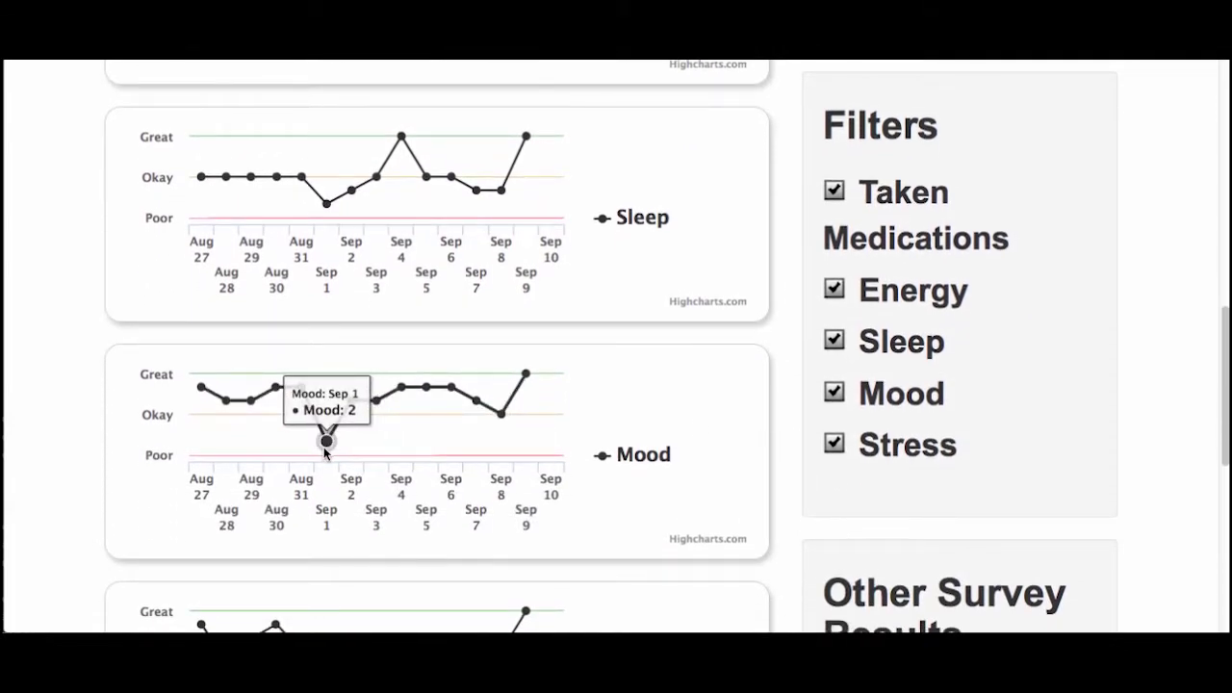
mouse_move(324, 206)
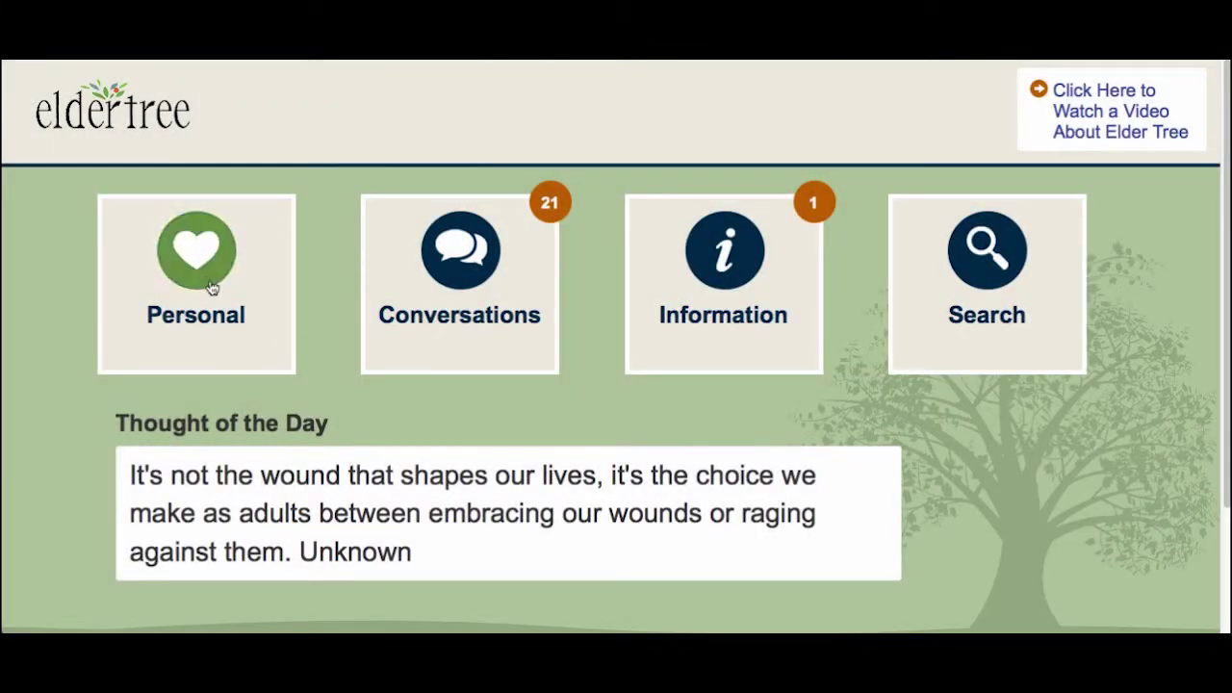
Open My Health Tracker from the Personal area and go to Change what I track.
click(207, 282)
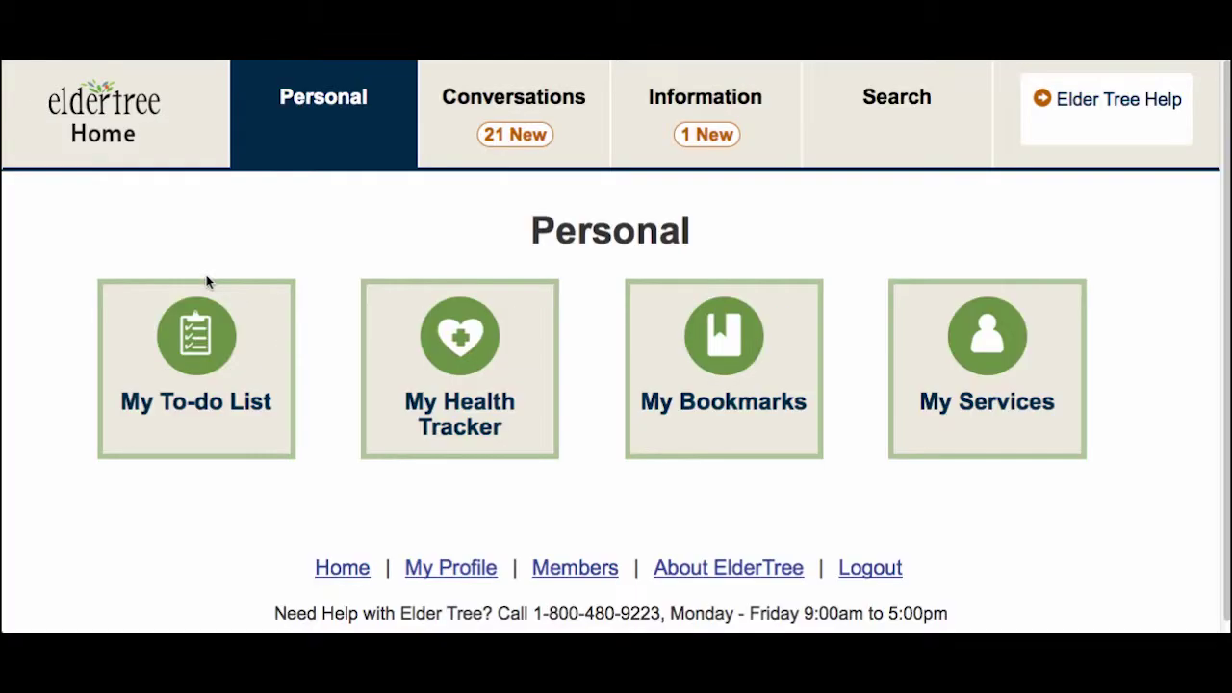
click(459, 369)
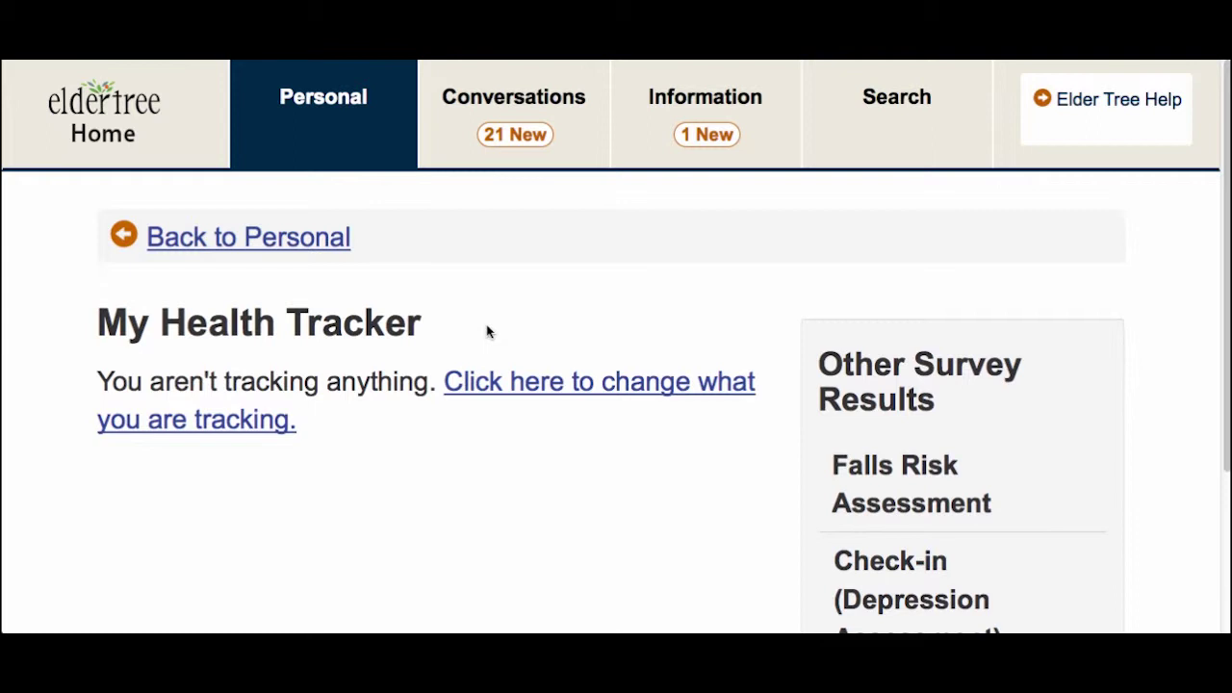
click(630, 384)
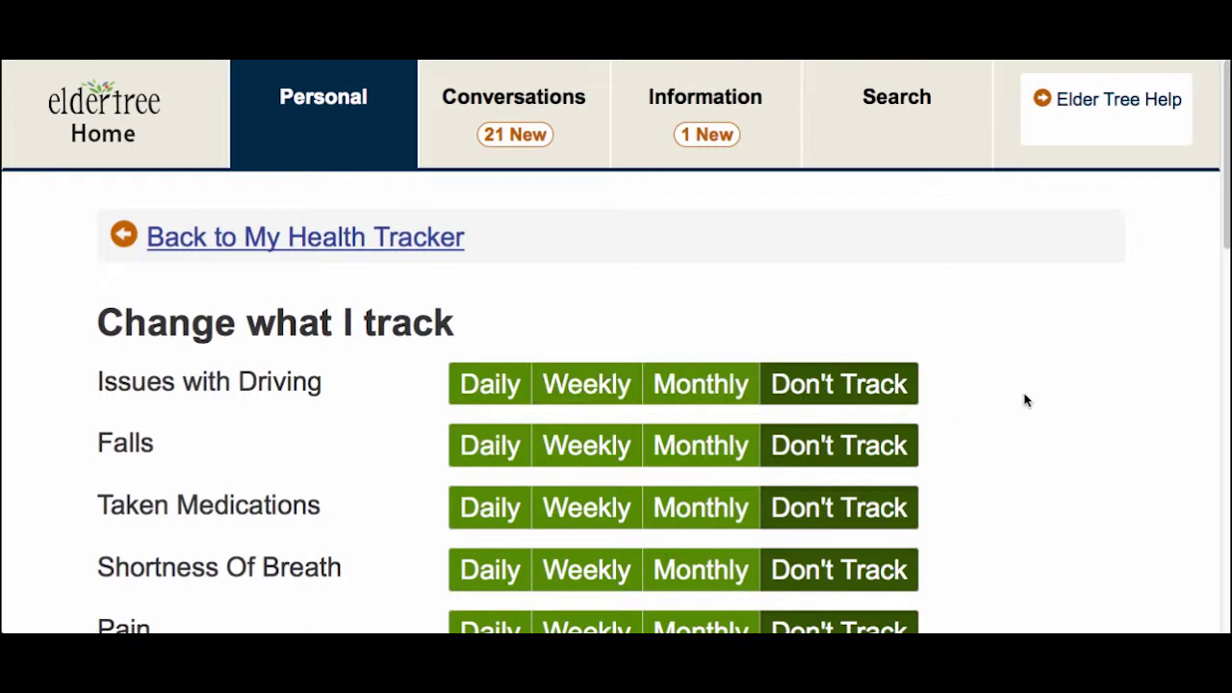
Highlight the Taken Medications and Energy rows to point them out.
scroll(1029, 400, down, 1)
scroll(1032, 400, down, 5)
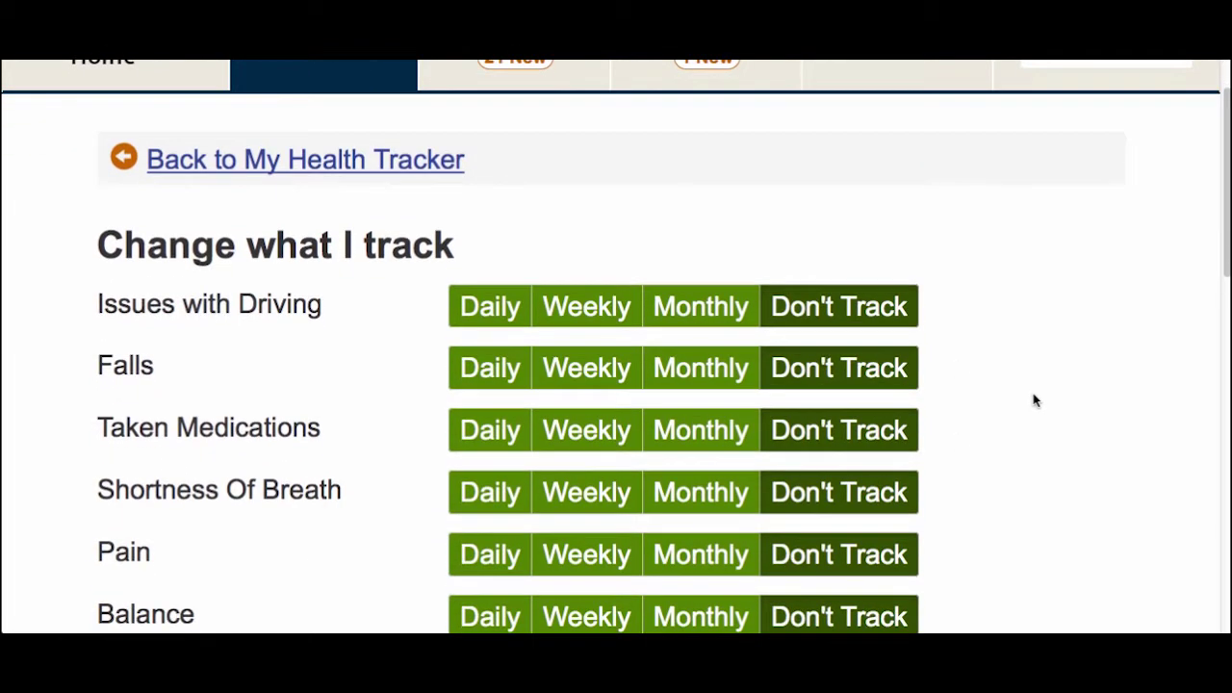
scroll(1037, 401, down, 3)
scroll(1039, 400, up, 6)
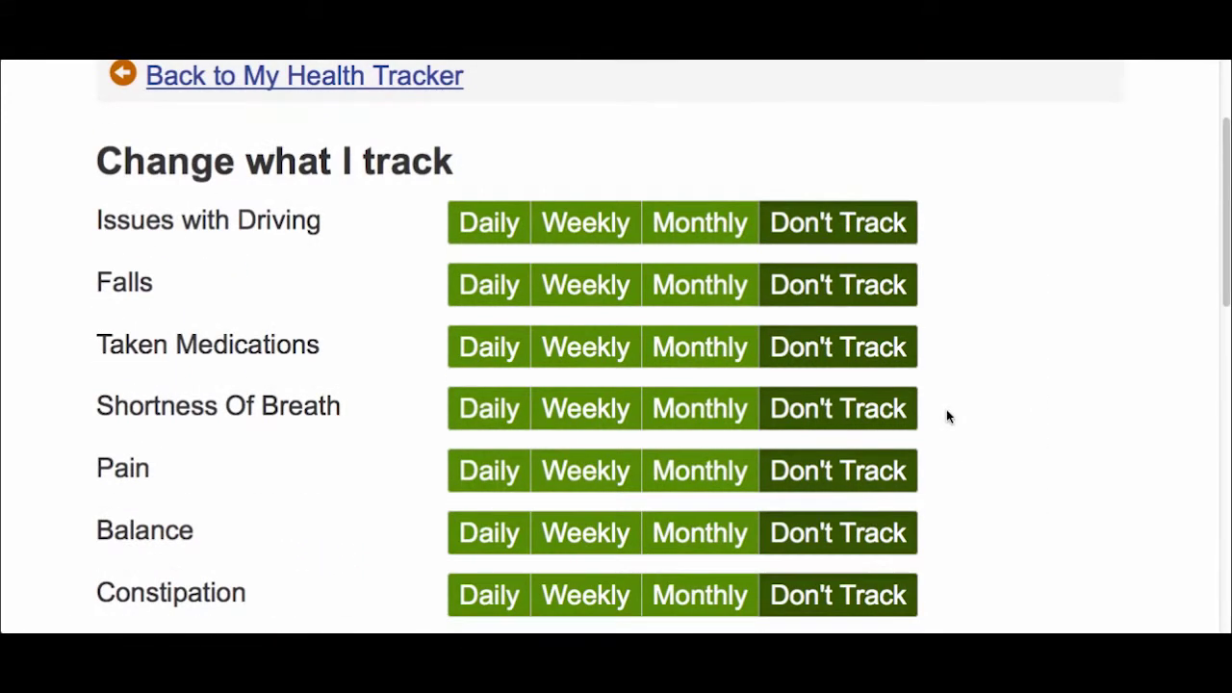
drag(92, 344, 321, 354)
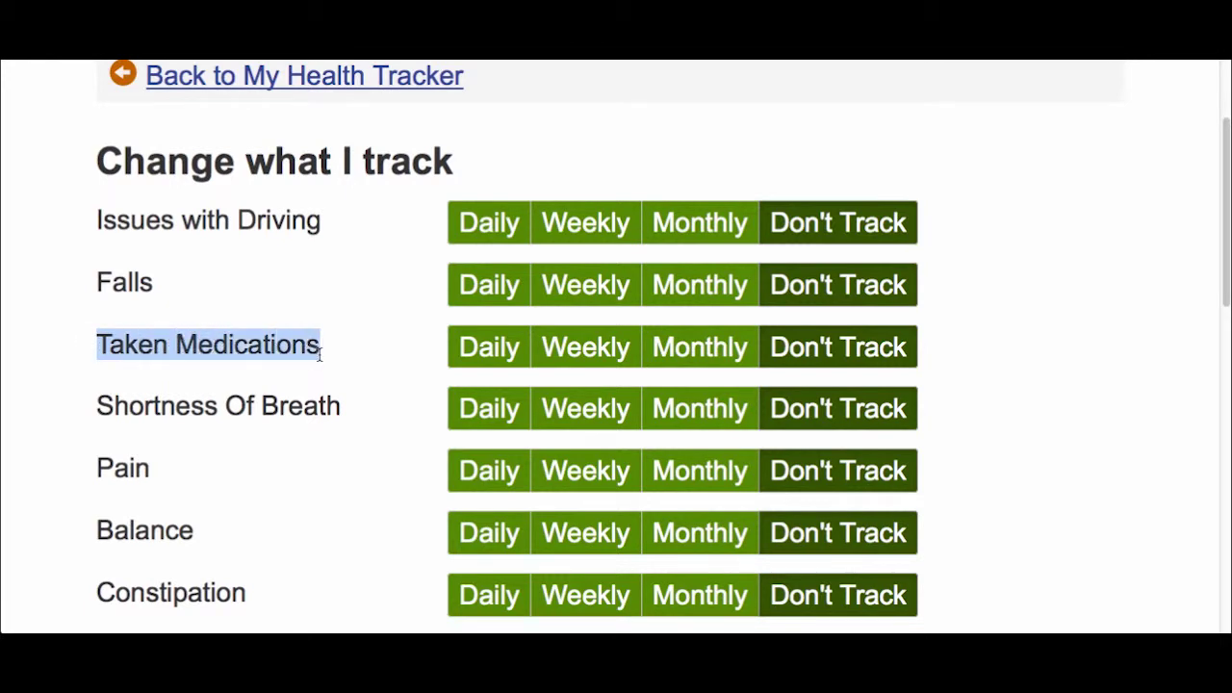
scroll(352, 378, down, 3)
drag(90, 511, 168, 511)
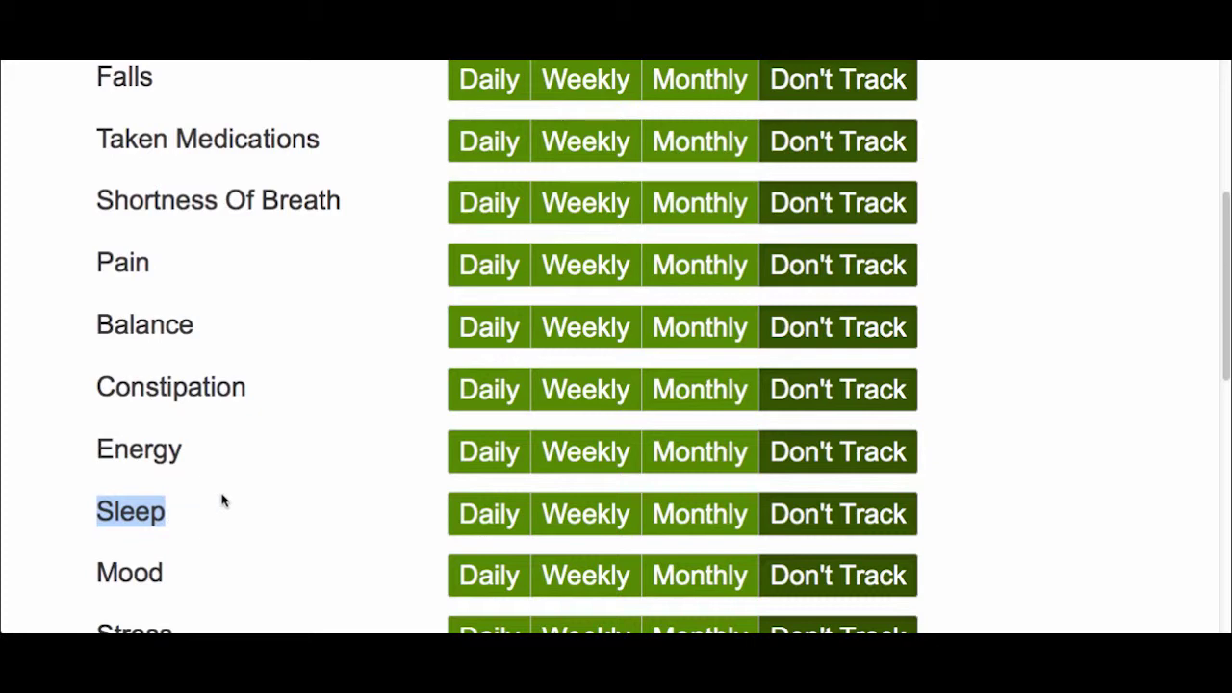
drag(97, 451, 205, 460)
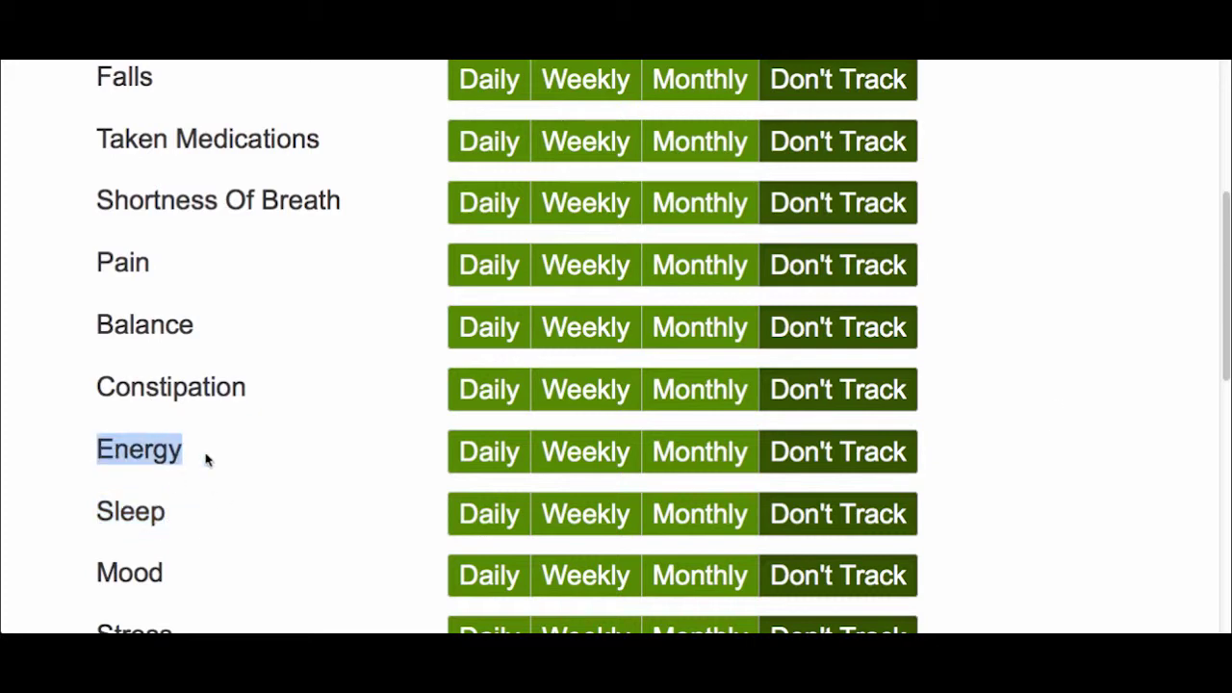
click(1041, 414)
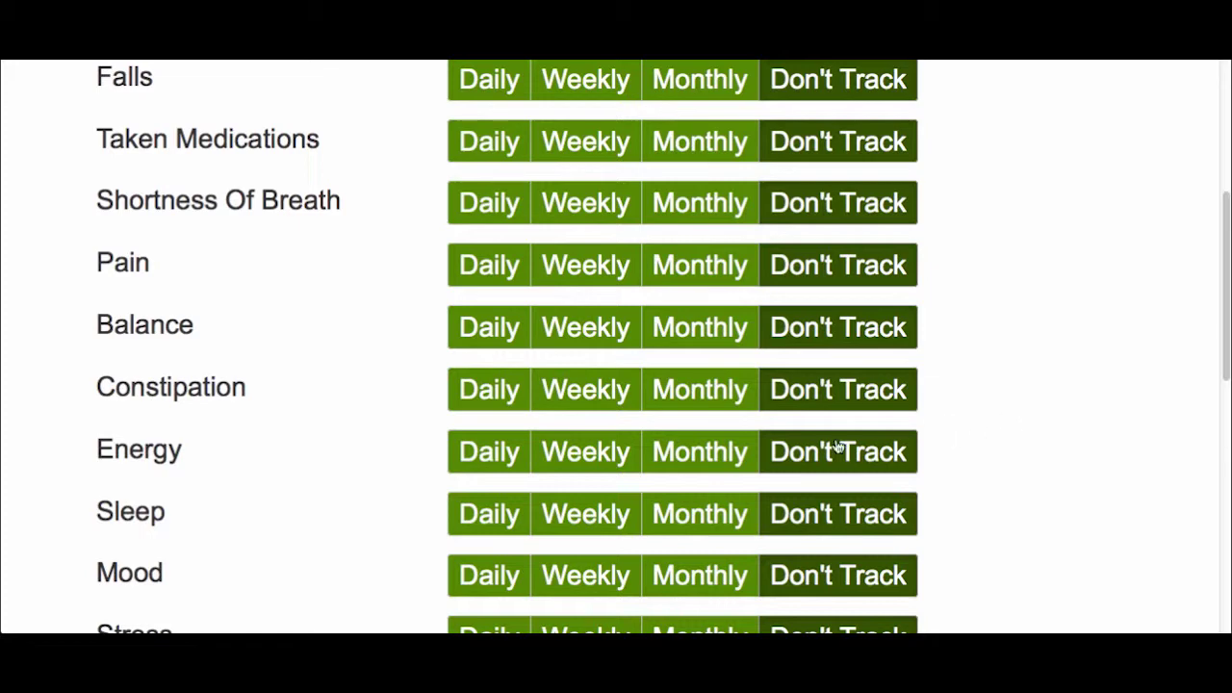
Set Sleep, Energy and Taken Medications to Daily and save the changes.
click(488, 529)
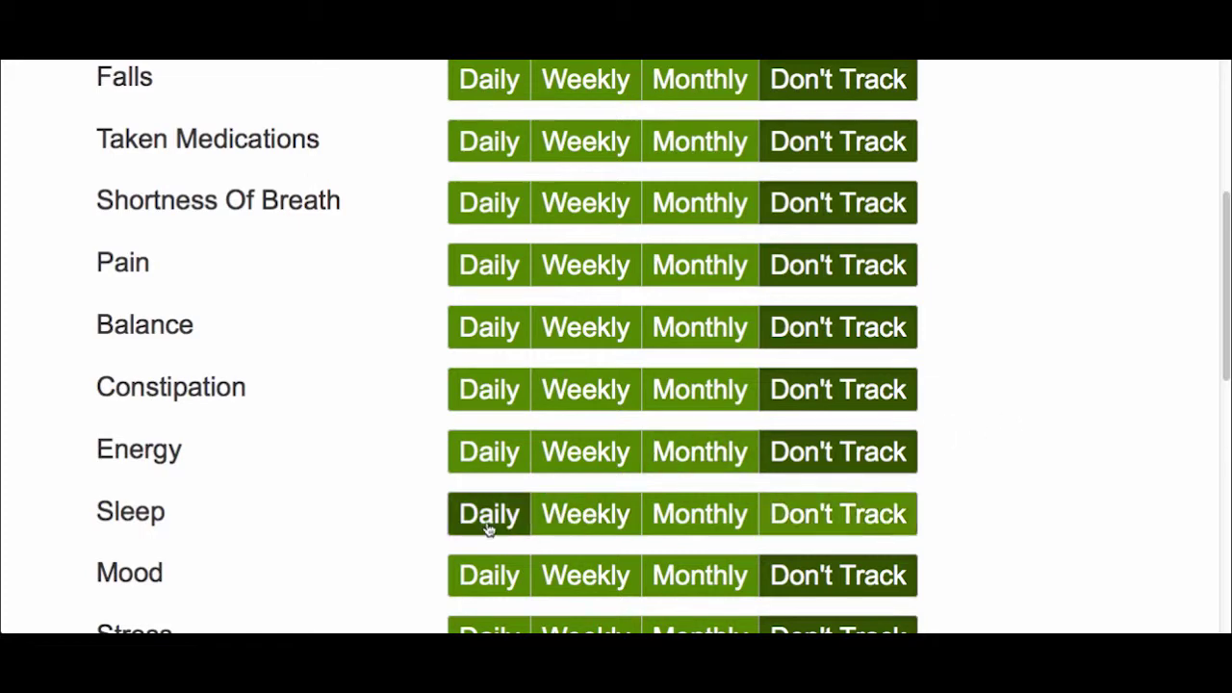
click(489, 454)
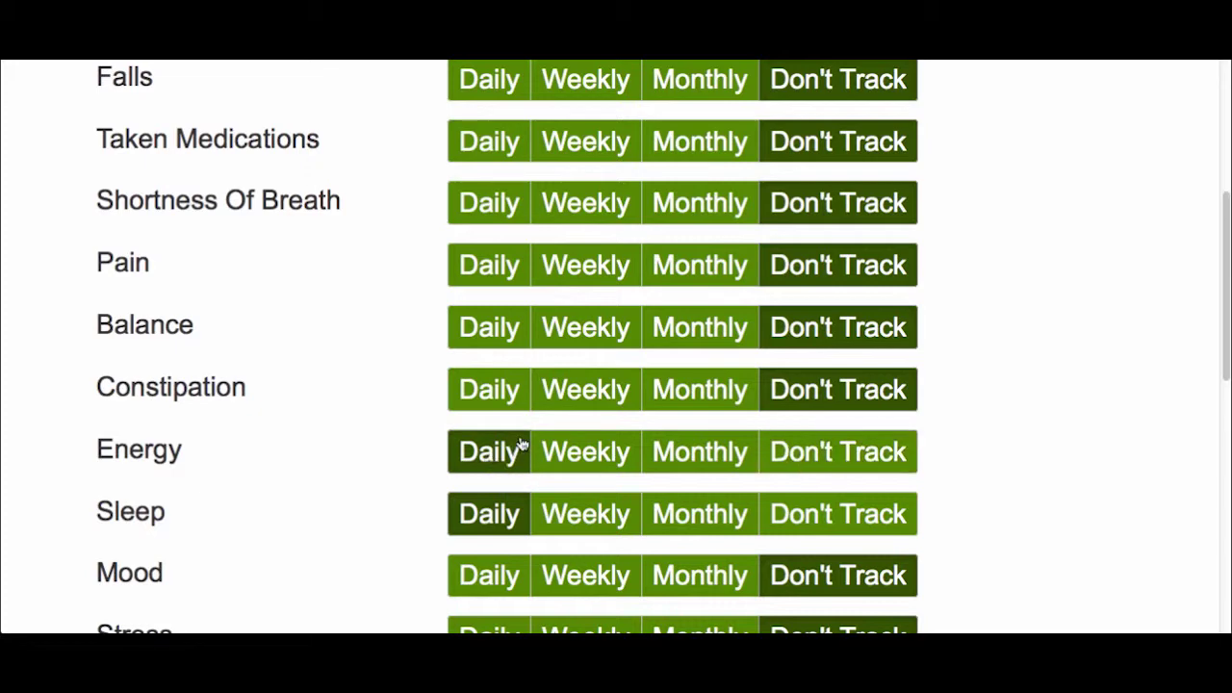
click(472, 147)
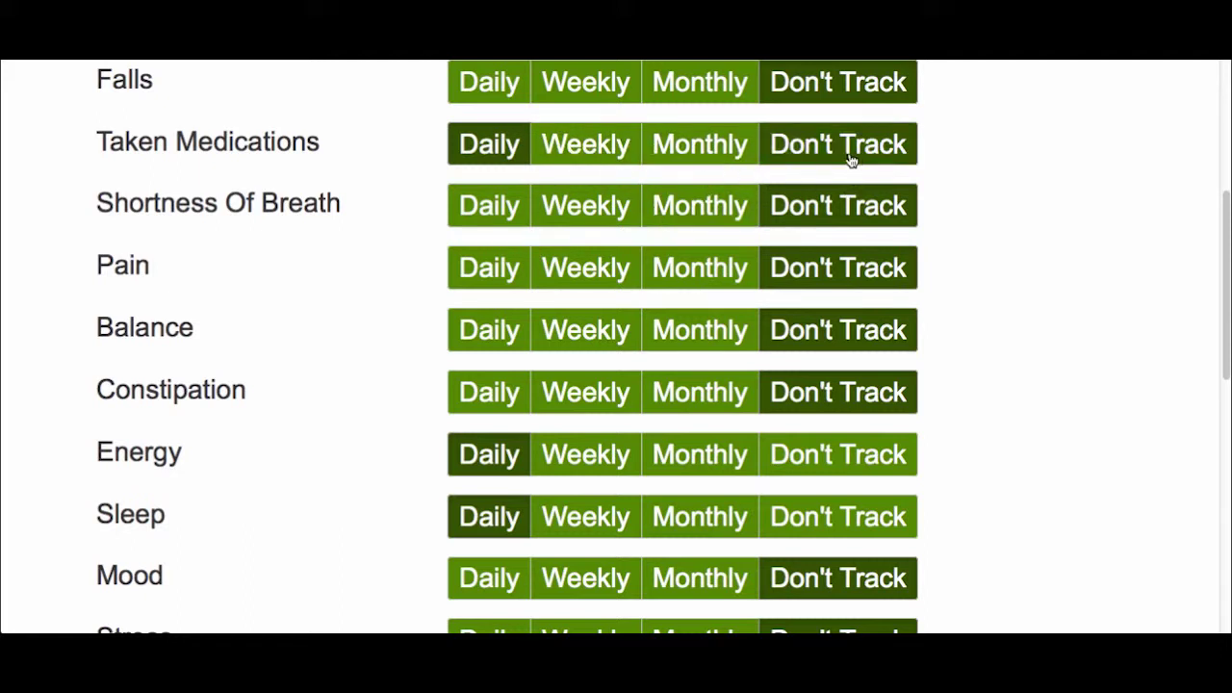
scroll(1040, 327, down, 1)
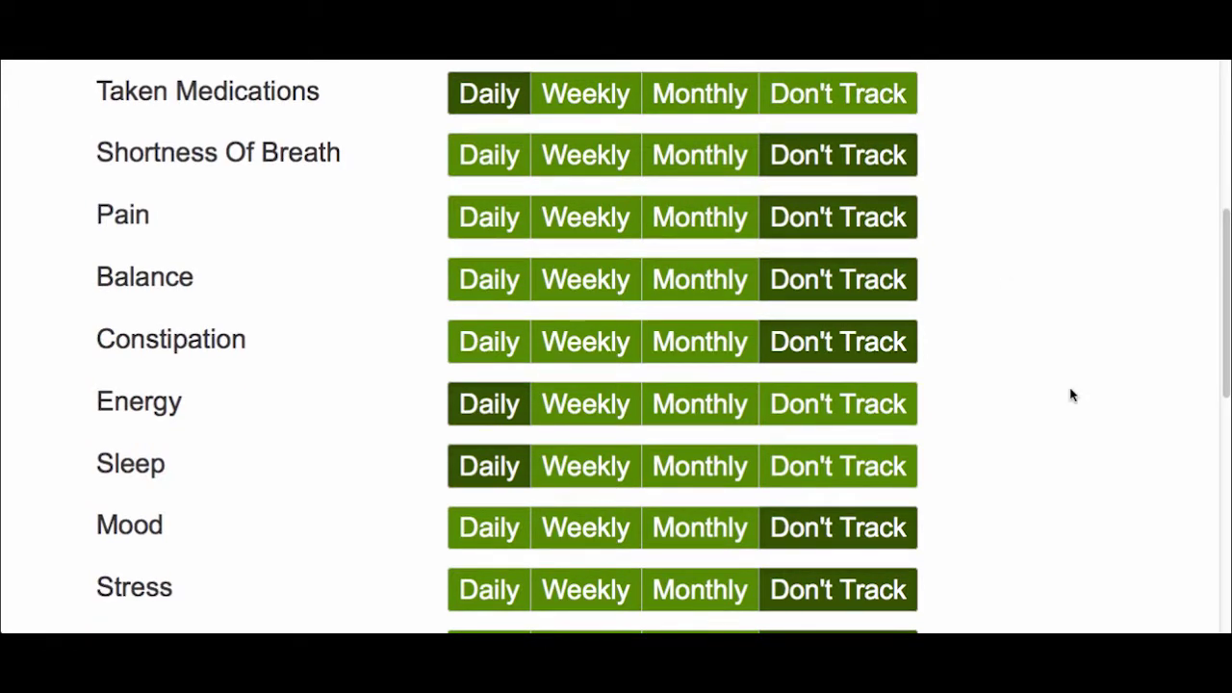
scroll(1073, 395, down, 5)
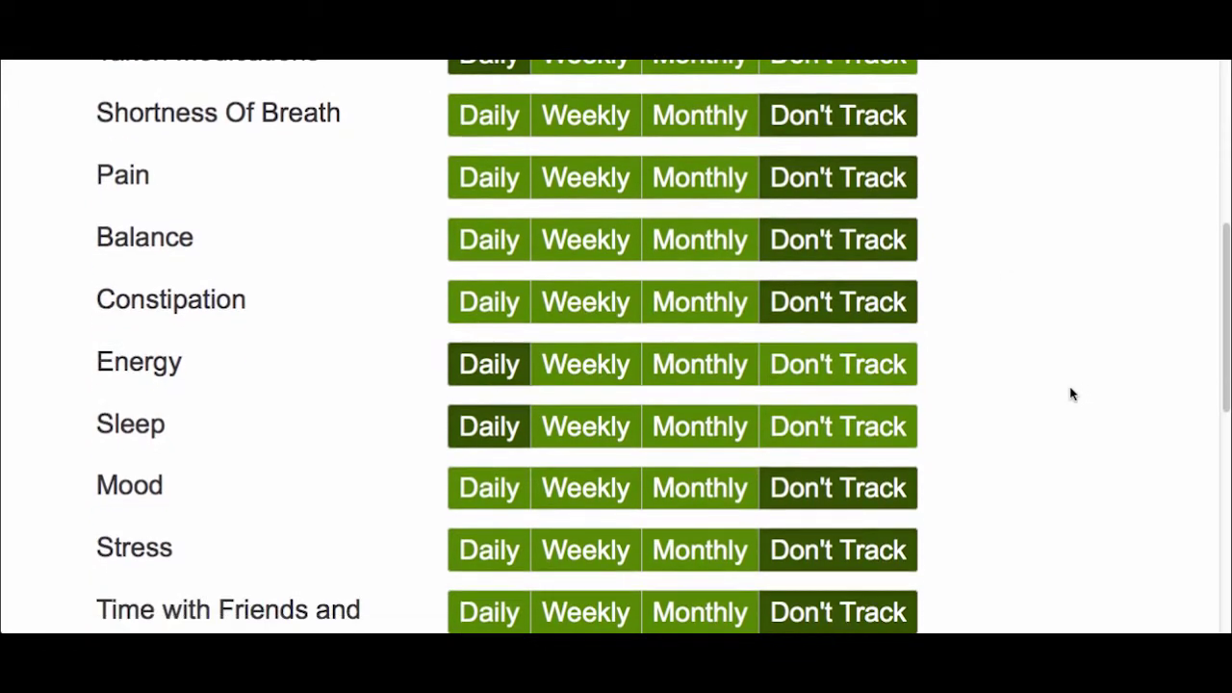
scroll(1071, 392, down, 1)
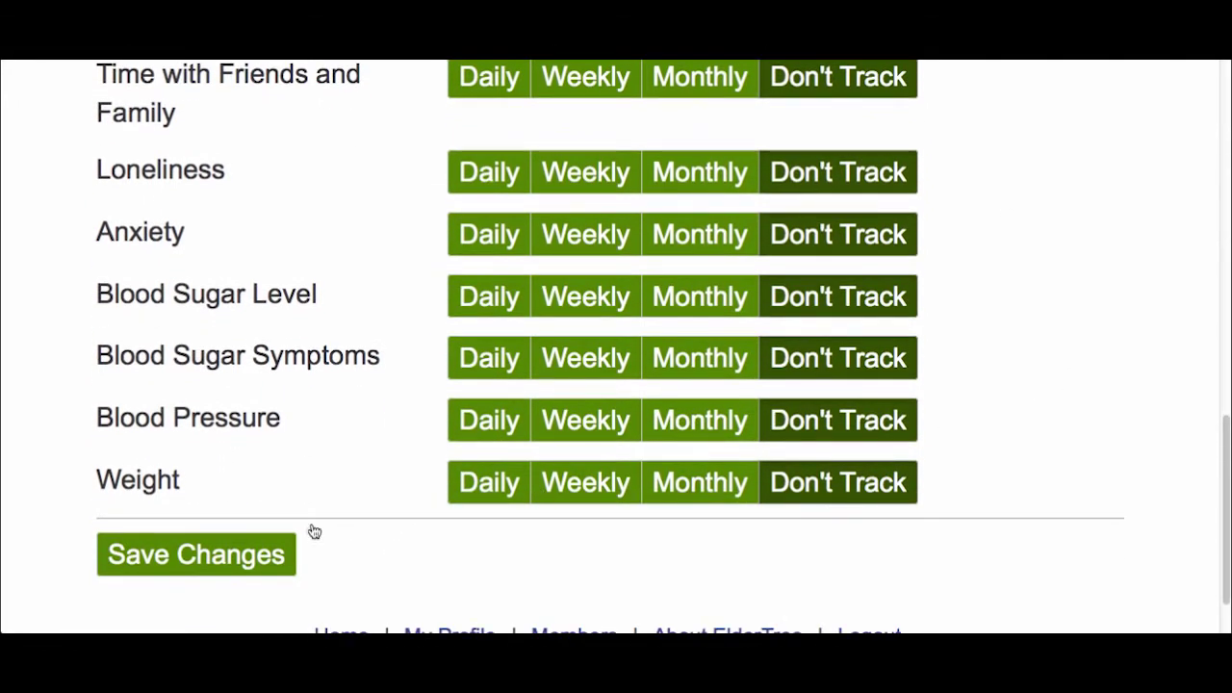
click(198, 556)
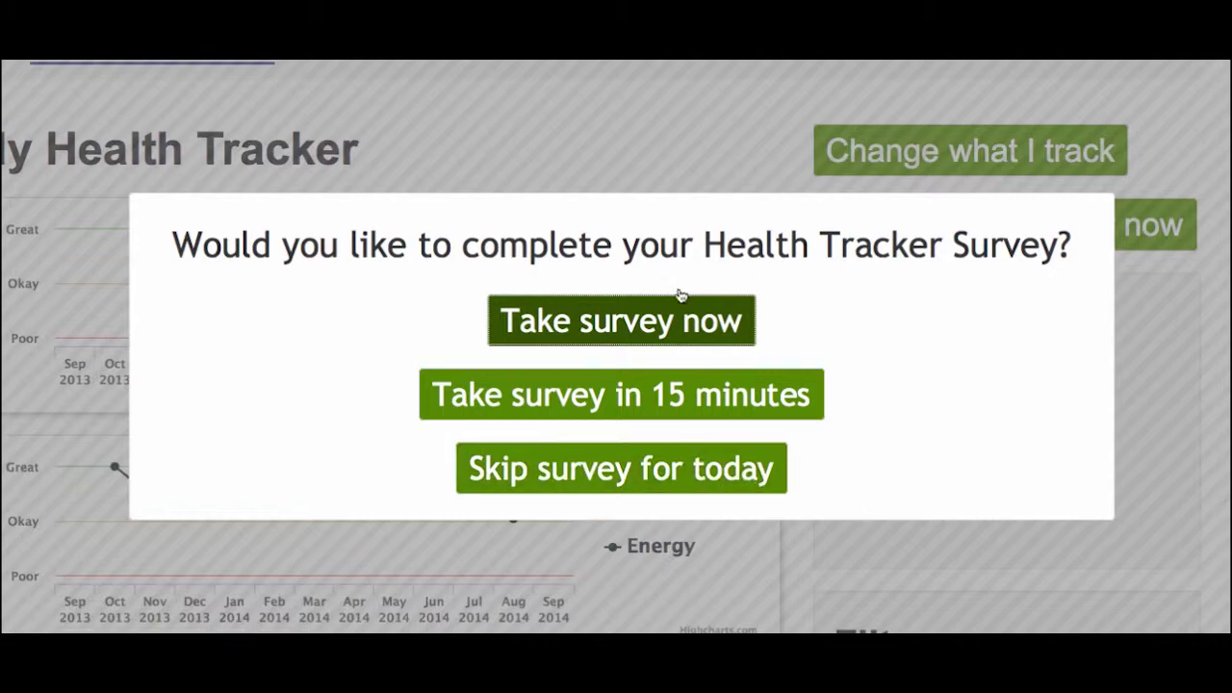
Choose to take the Health Tracker Survey now from the pop-up.
click(664, 323)
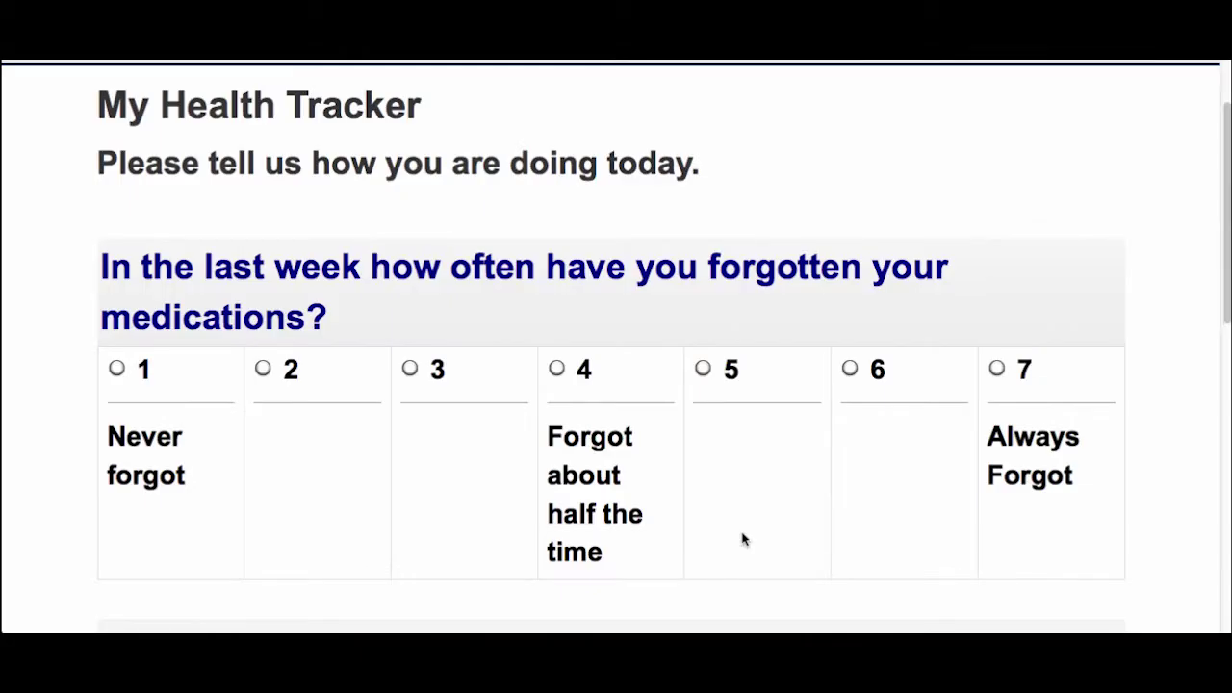
Answer 1 for medications forgotten, 4 (Okay) for energy, 5 for sleep, and submit.
click(117, 369)
scroll(313, 498, down, 1)
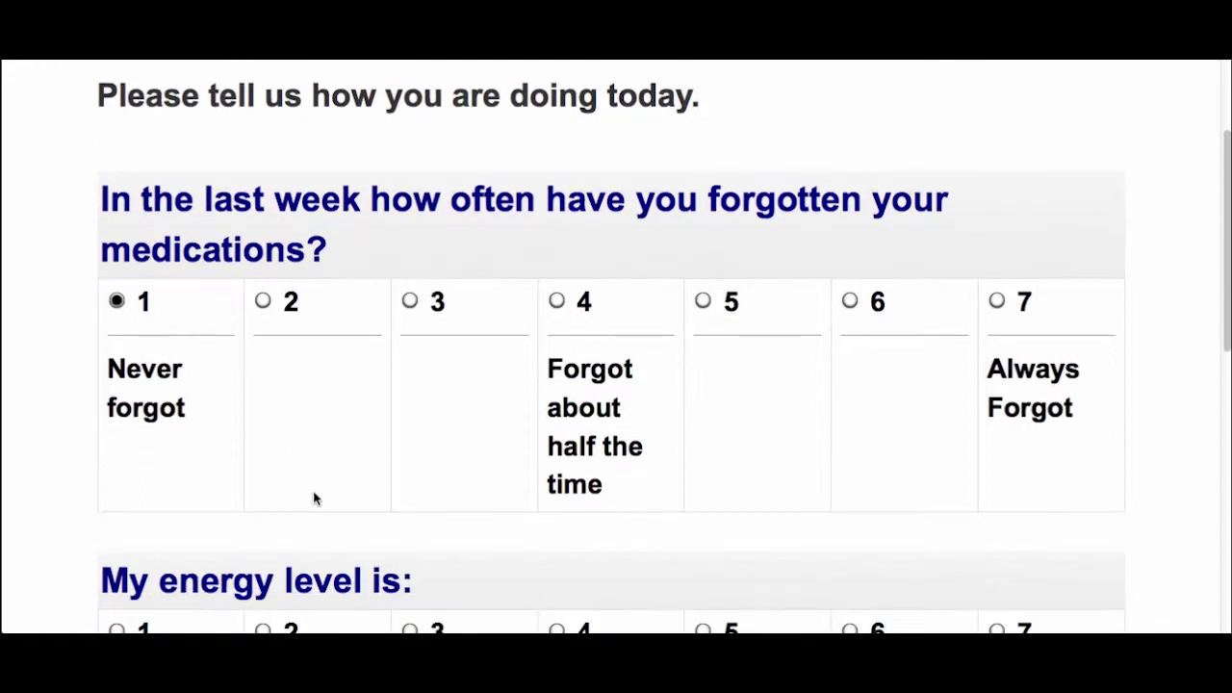
scroll(318, 496, down, 3)
click(557, 404)
scroll(587, 442, down, 3)
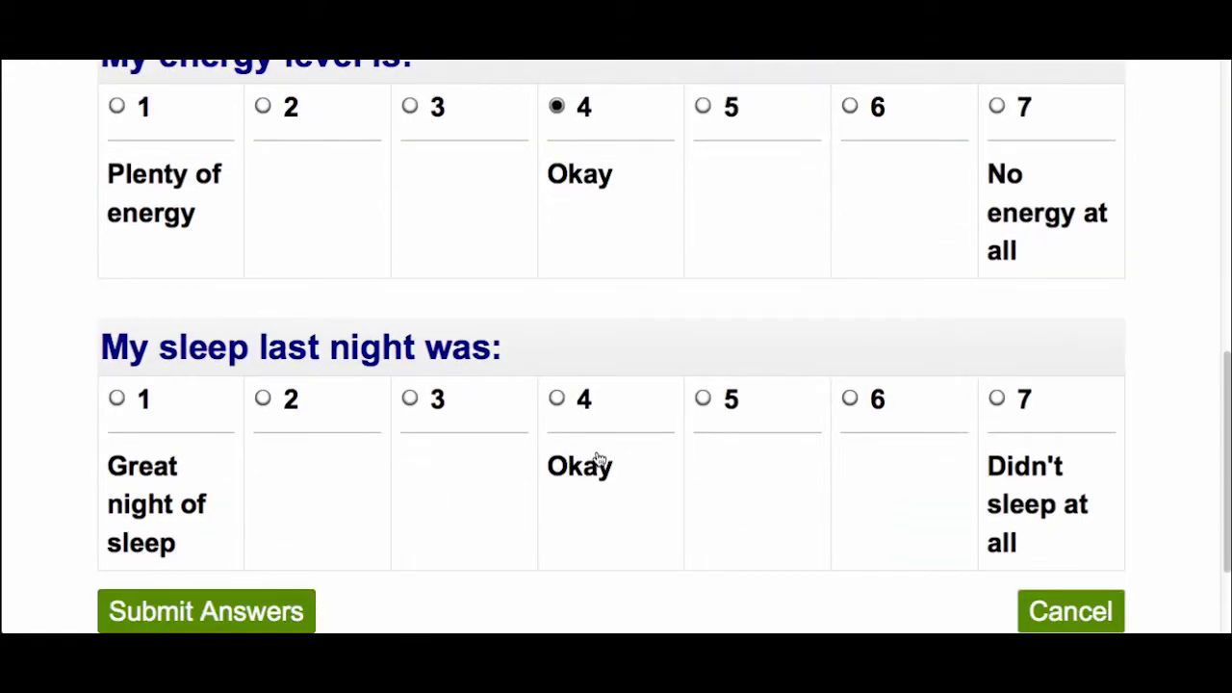
click(703, 398)
scroll(704, 438, down, 1)
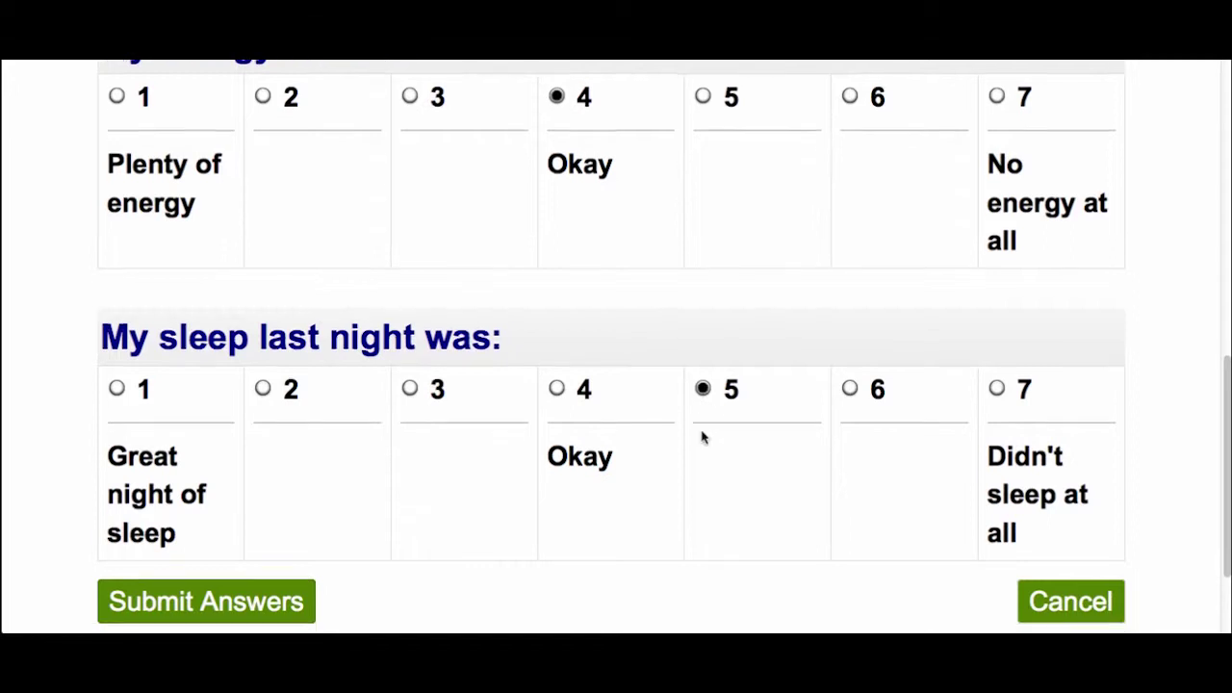
scroll(703, 438, down, 1)
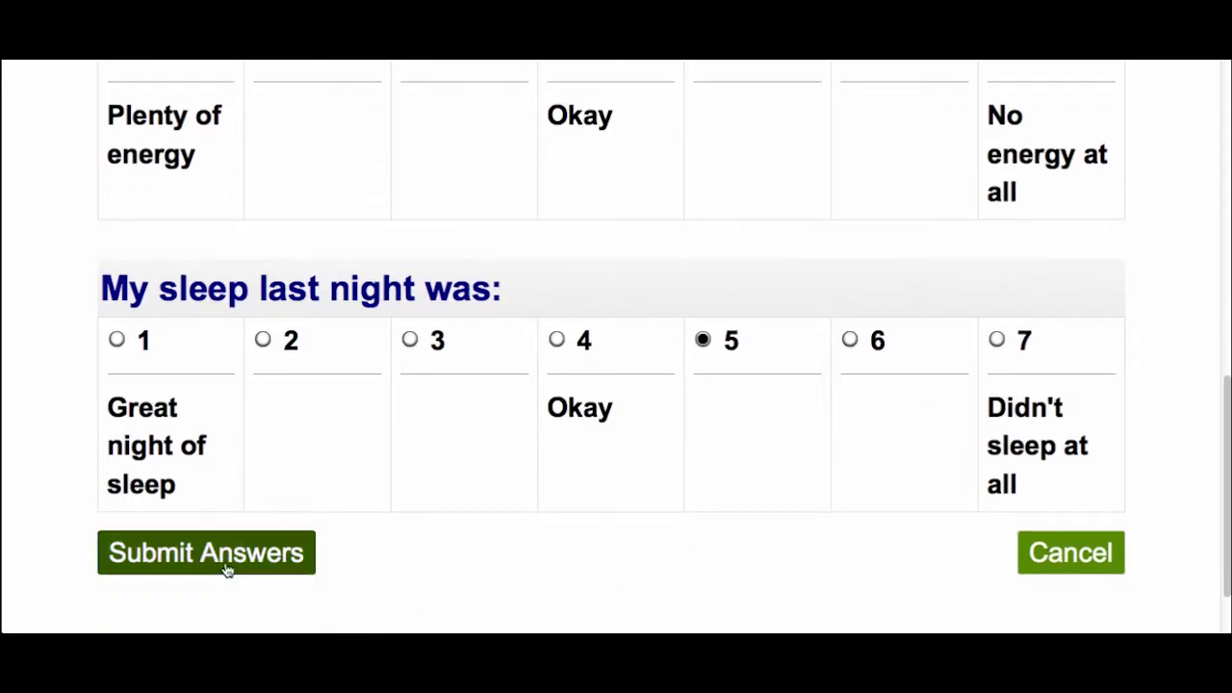
click(232, 558)
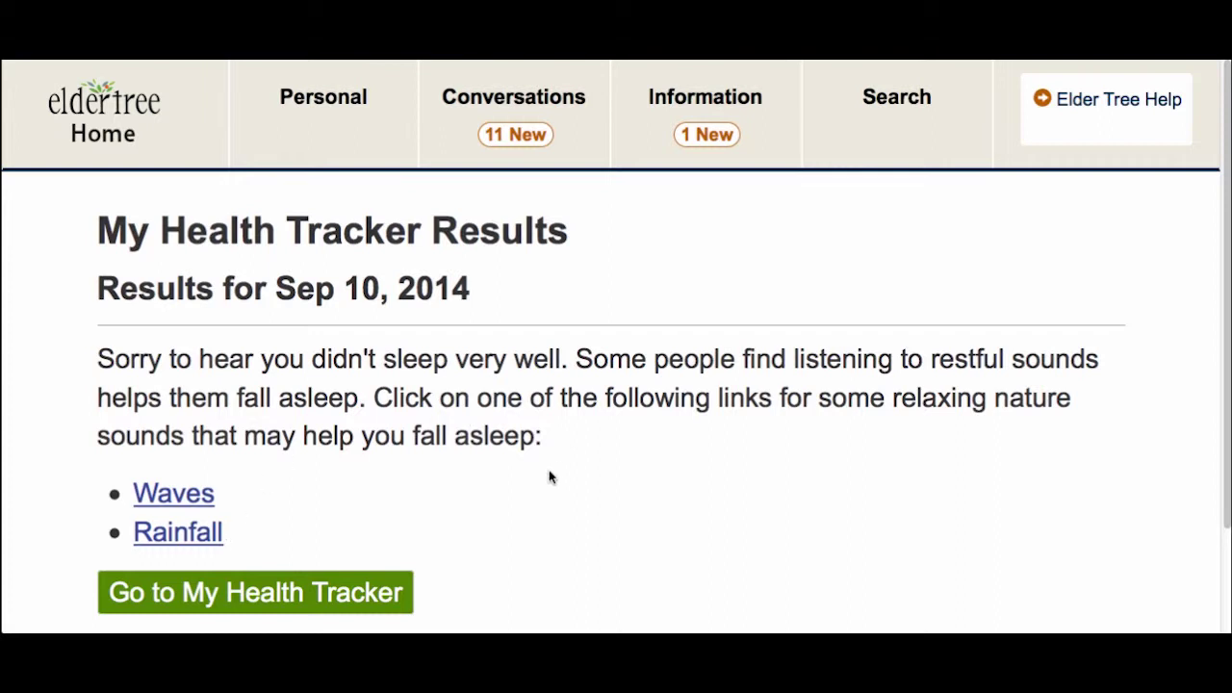
Go from the Sep 10 survey results back to the daily Health Tracker charts.
click(282, 597)
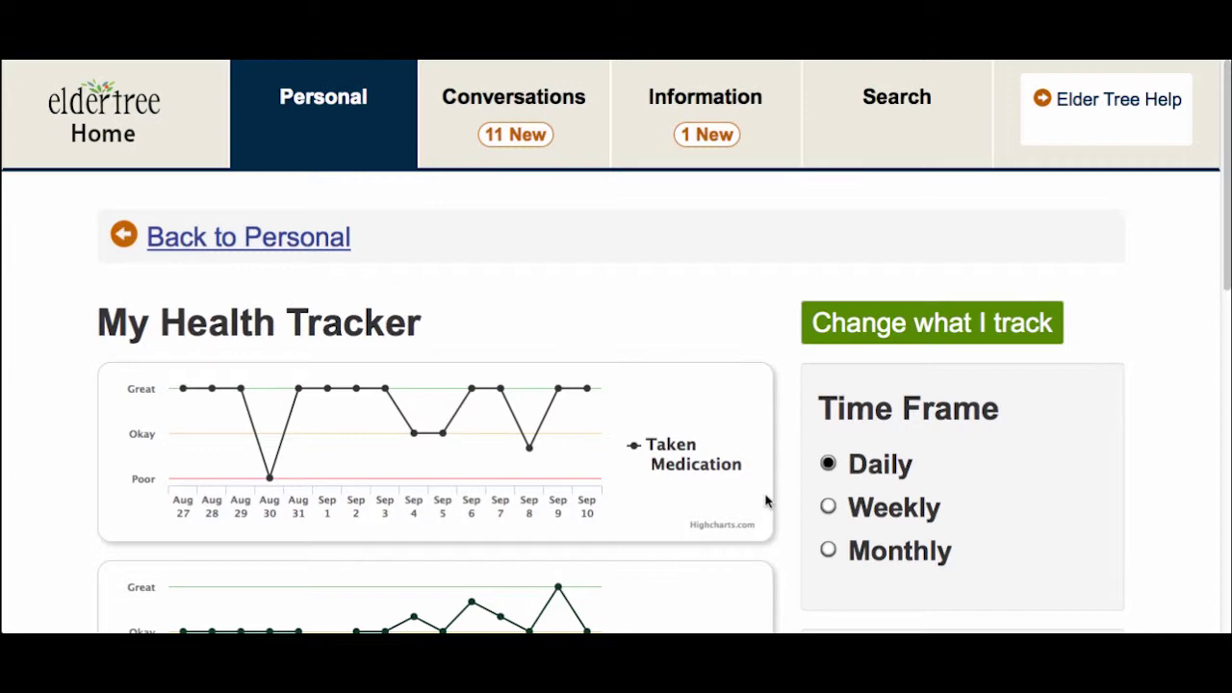
scroll(766, 500, down, 3)
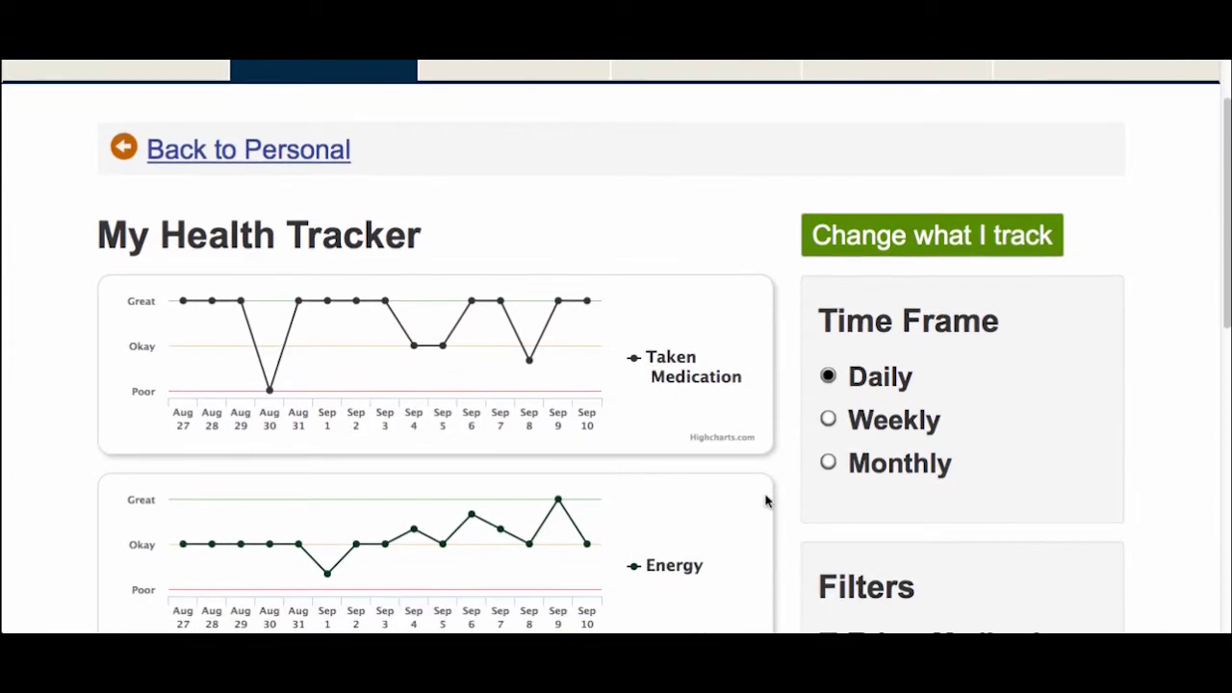
scroll(766, 501, down, 5)
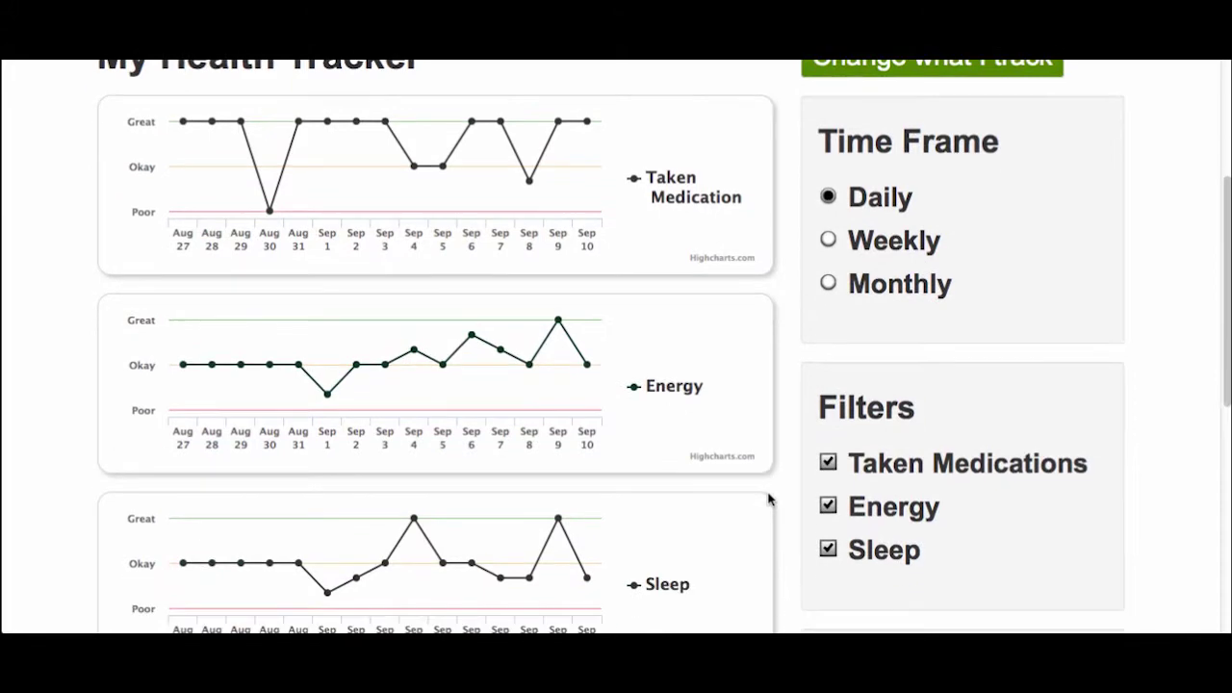
scroll(768, 498, up, 3)
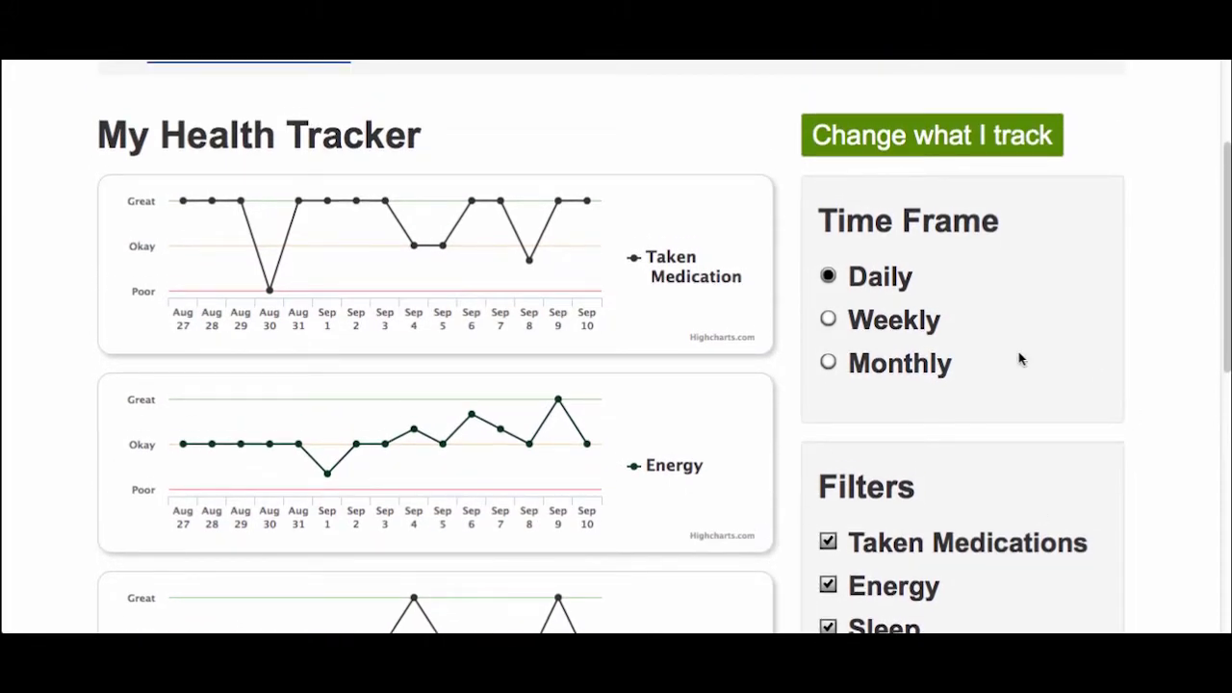
scroll(1033, 374, down, 3)
click(827, 509)
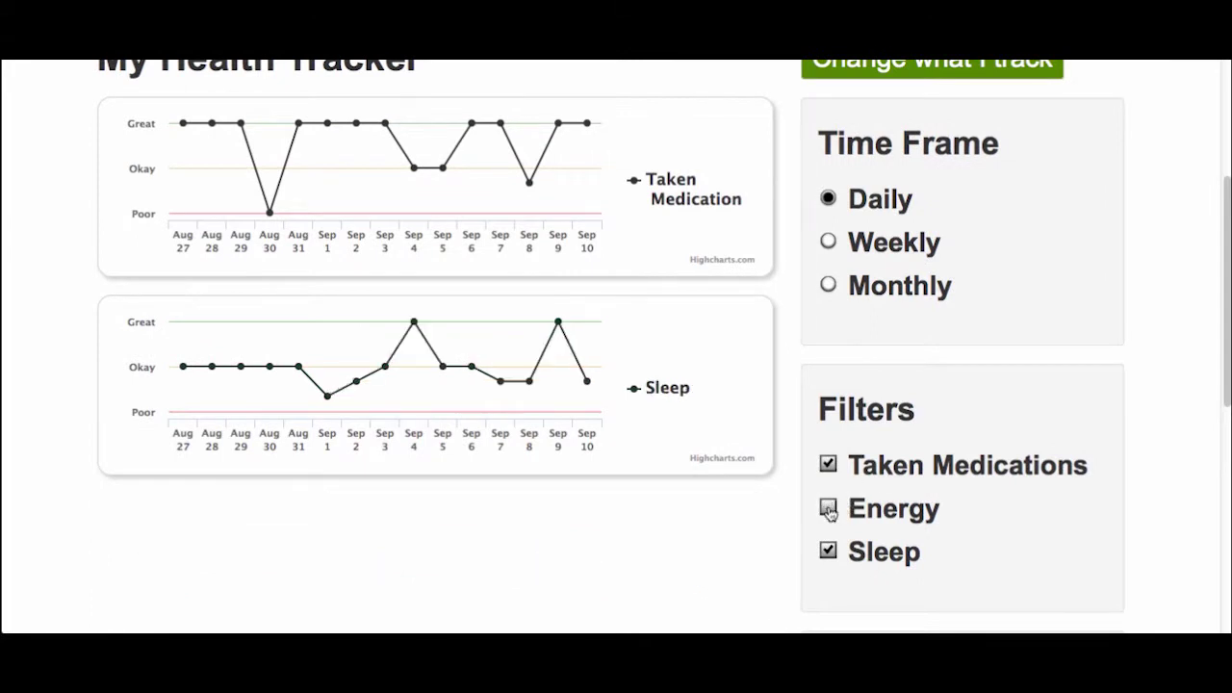
click(827, 551)
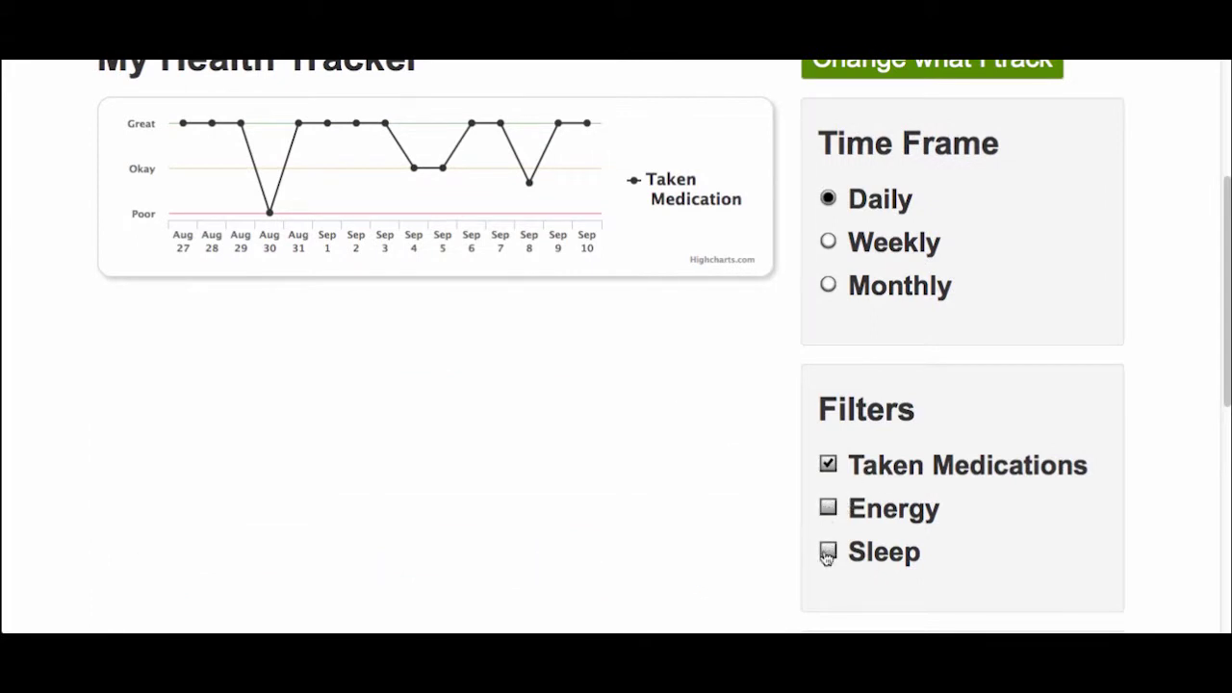
click(828, 285)
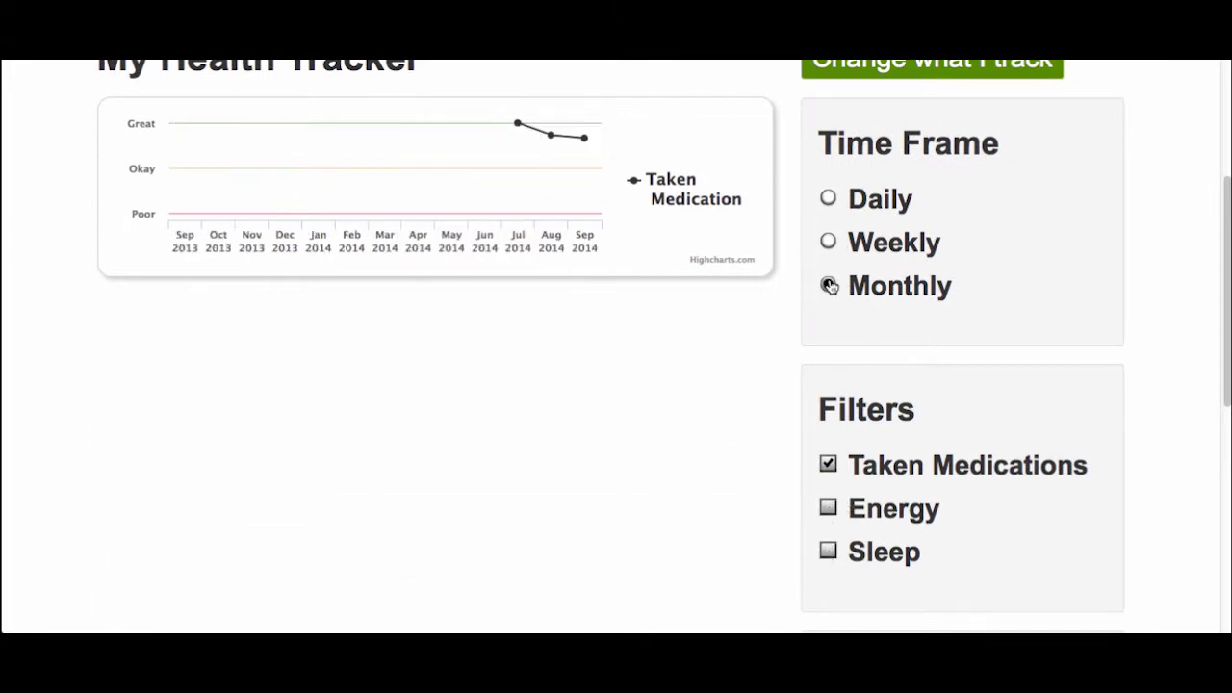
click(830, 509)
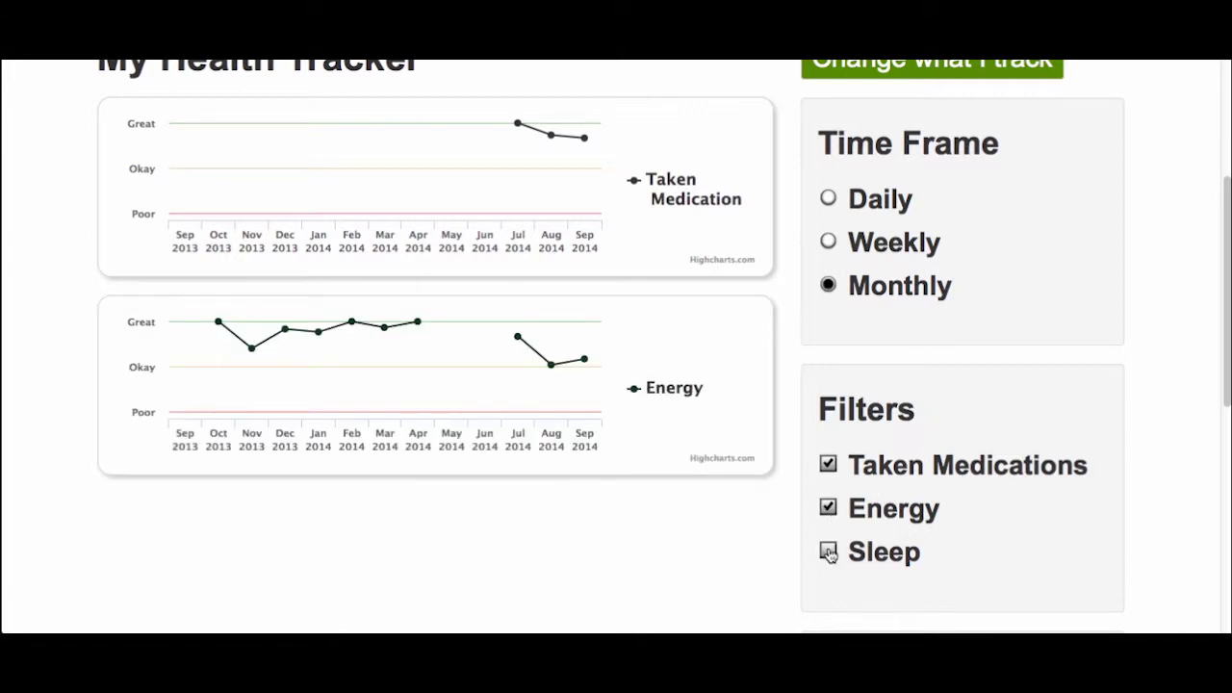
click(828, 551)
scroll(976, 448, up, 1)
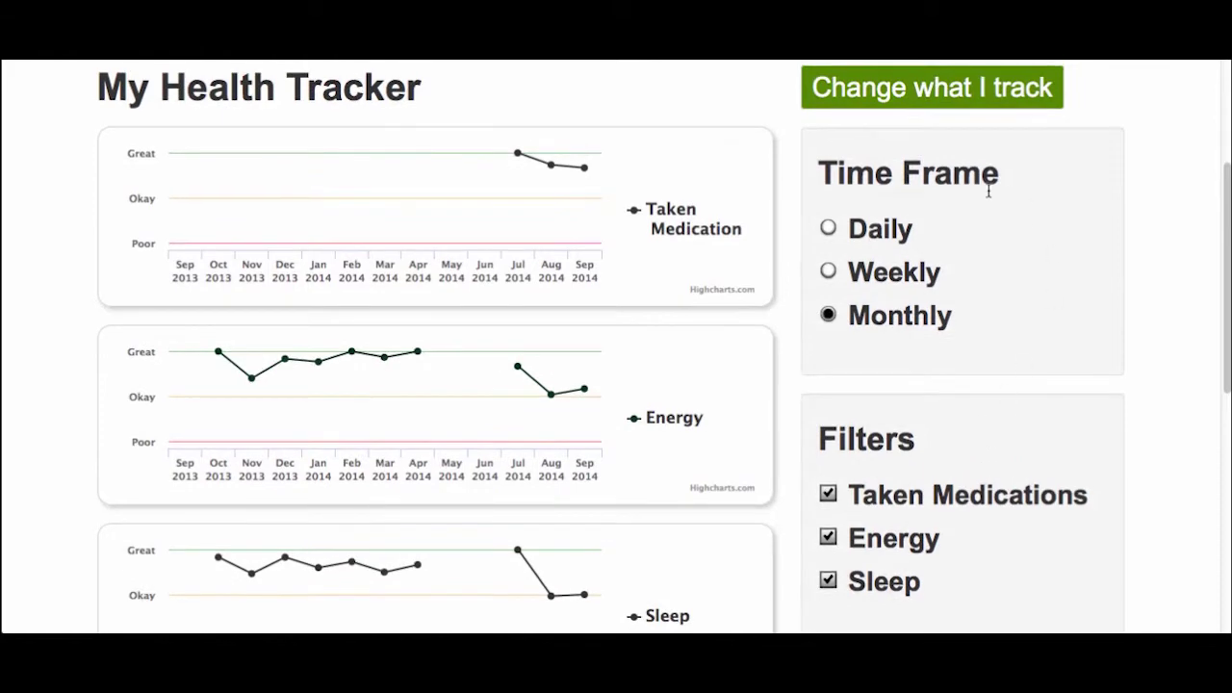
click(826, 231)
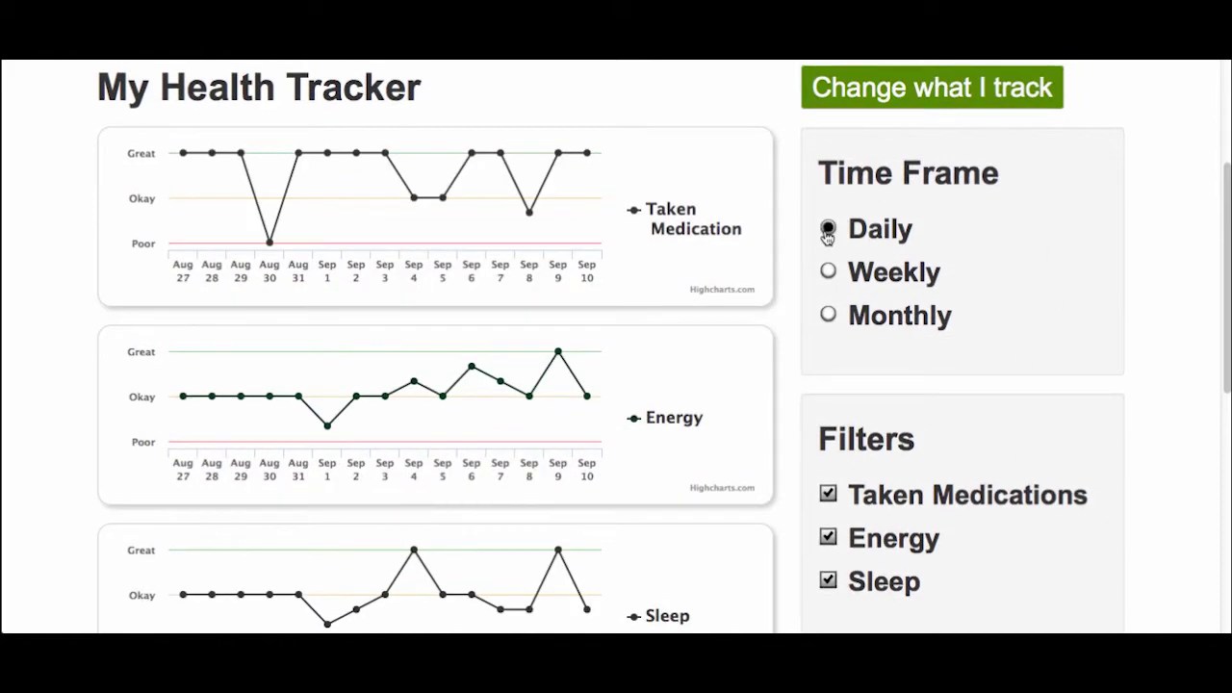
scroll(828, 234, up, 3)
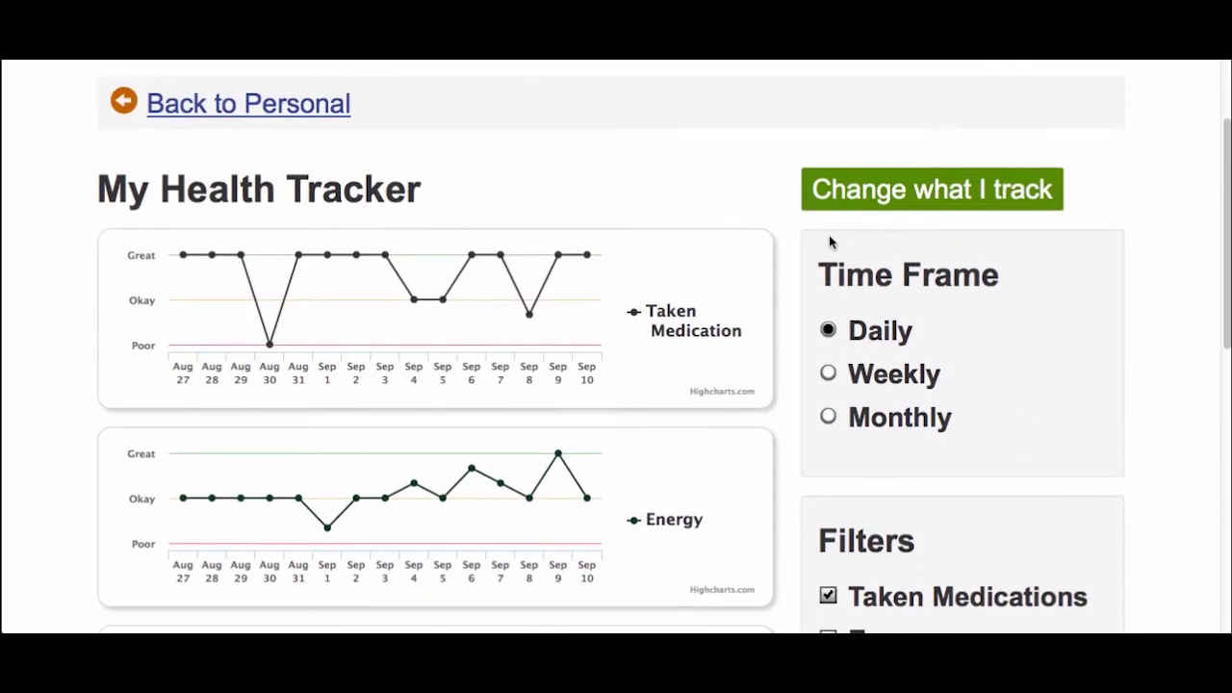
Set Falls to Daily on the Change what I track page.
click(959, 194)
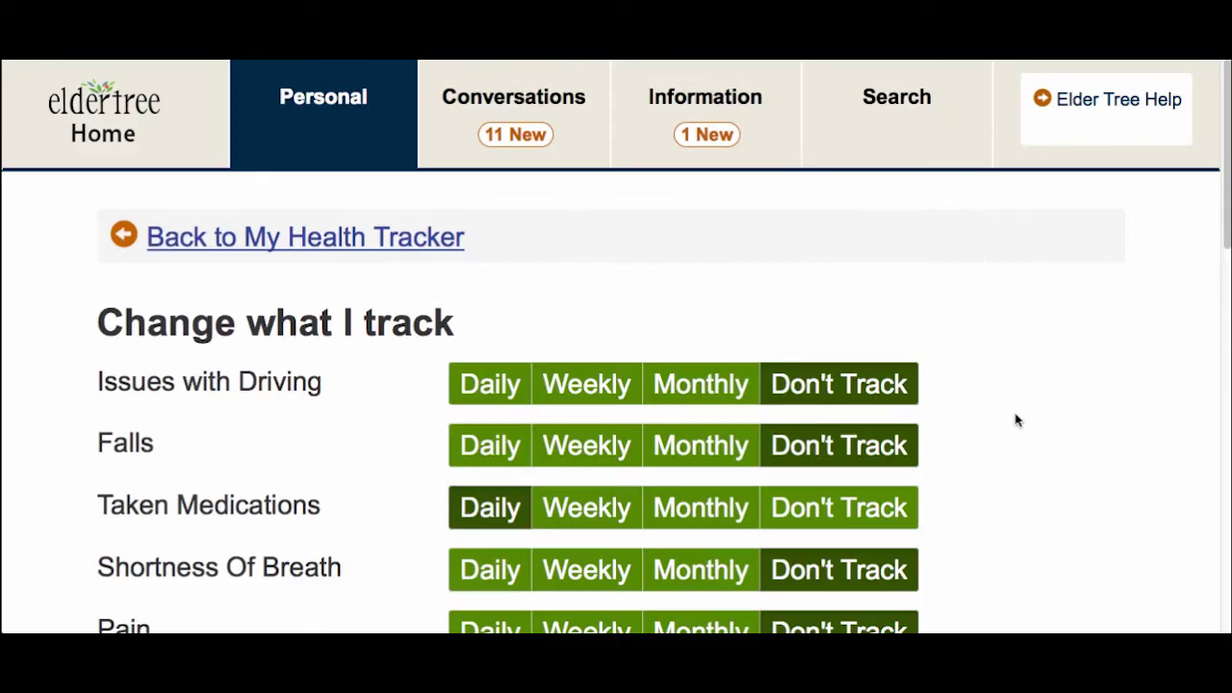
click(488, 458)
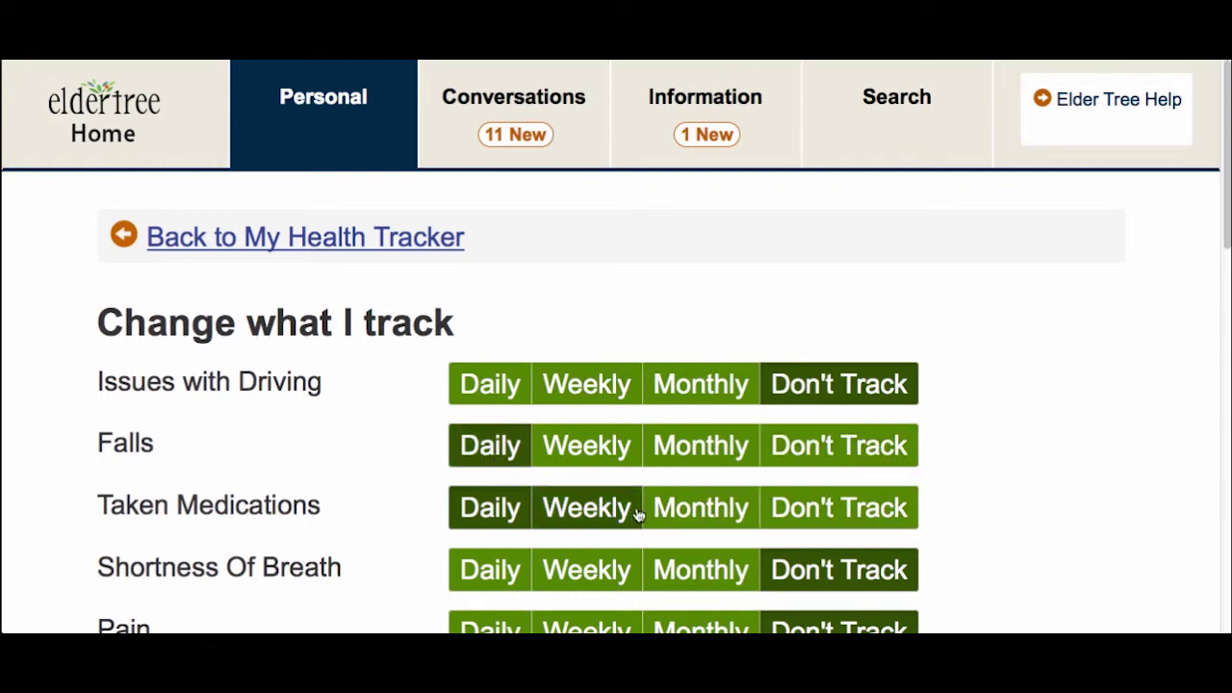